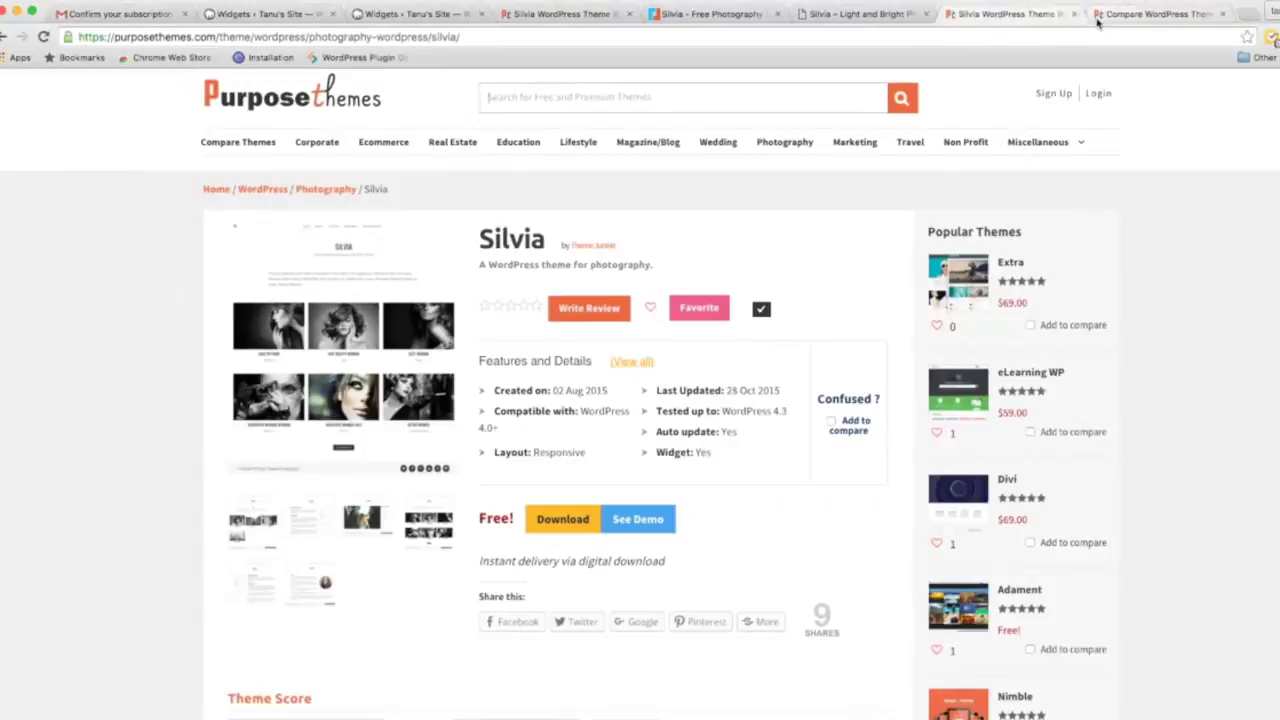
Review the PurposeThemes comparison of Cubic, Gridsby, Maker and Silvia, highlighting the Silvia heading.
click(1097, 18)
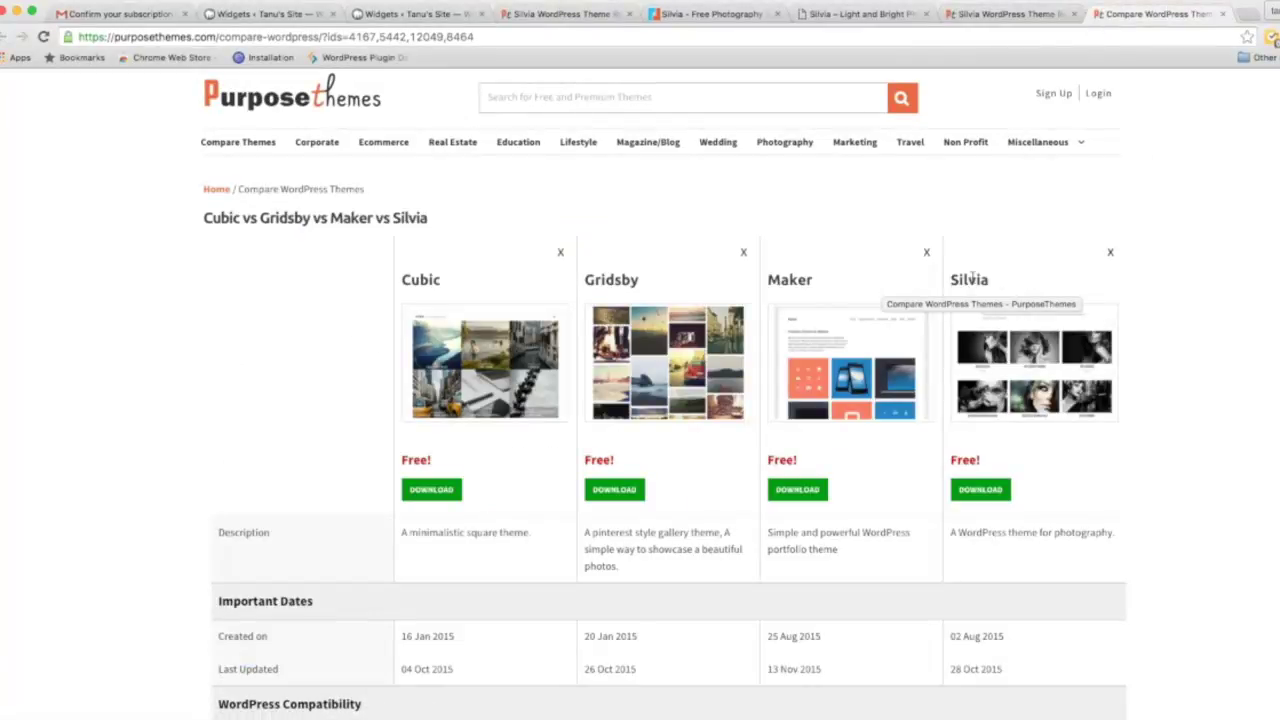
drag(950, 281, 989, 282)
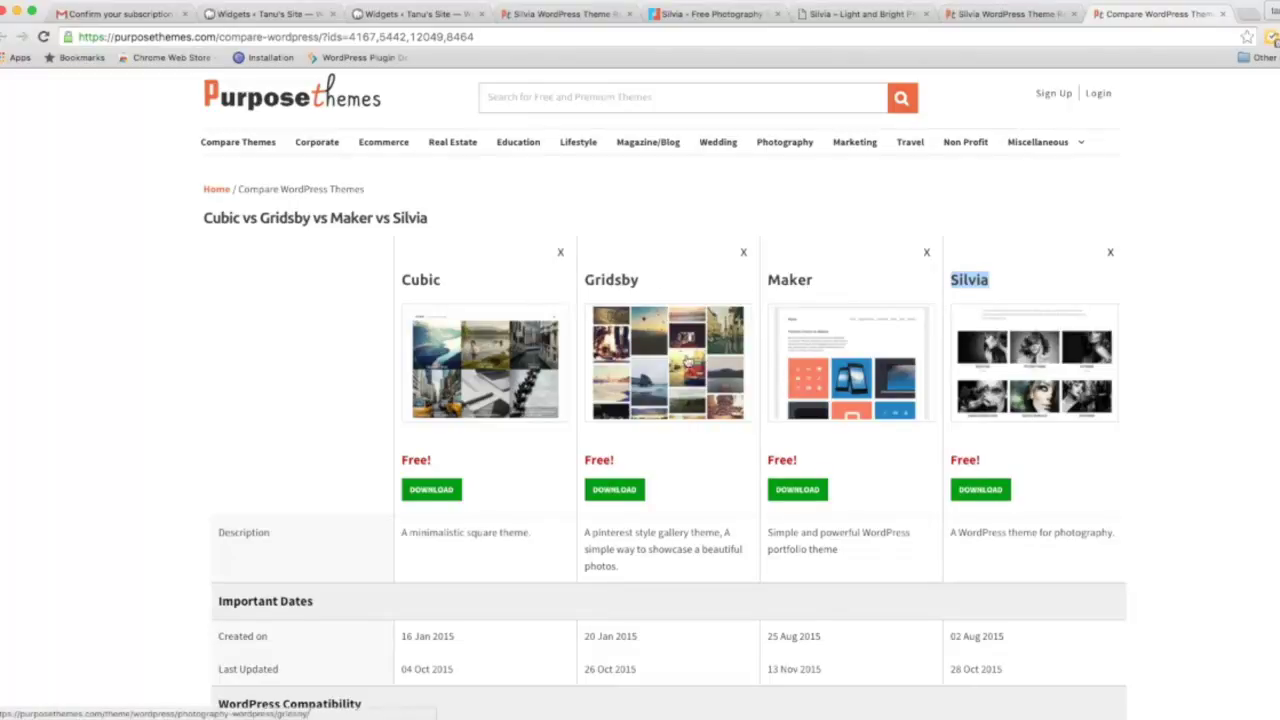
scroll(690, 360, down, 10)
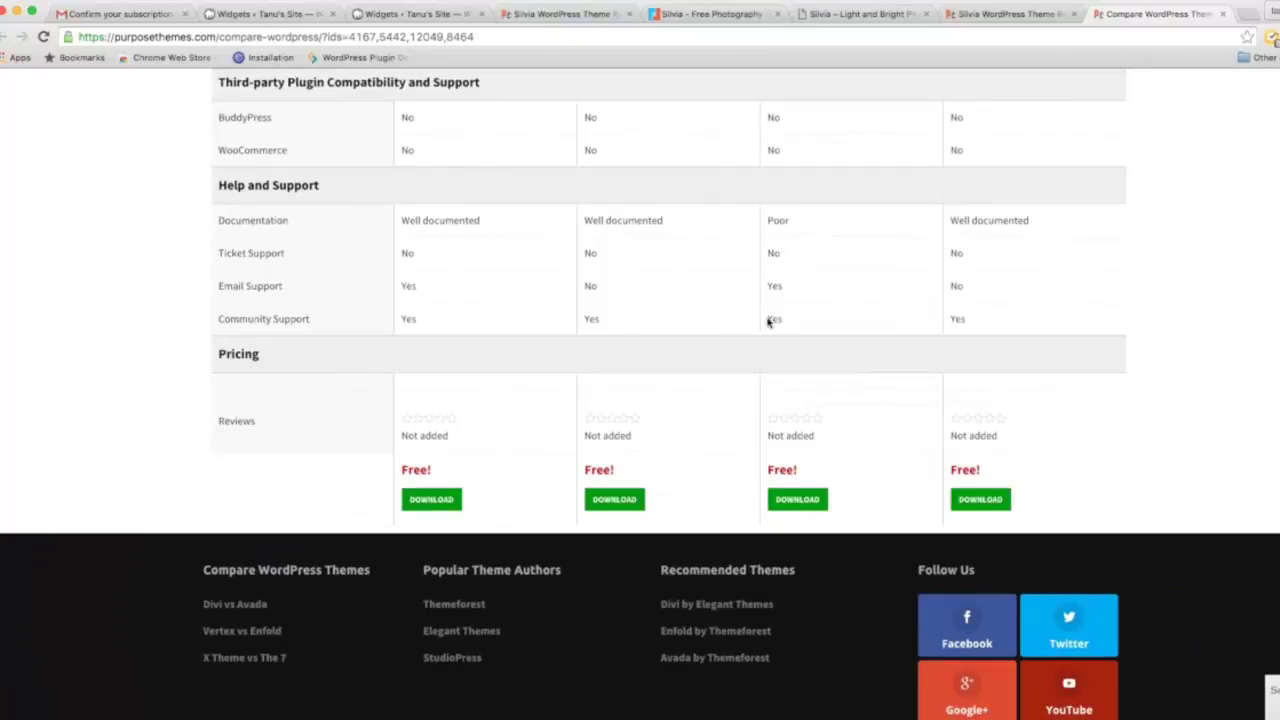
scroll(686, 400, up, 15)
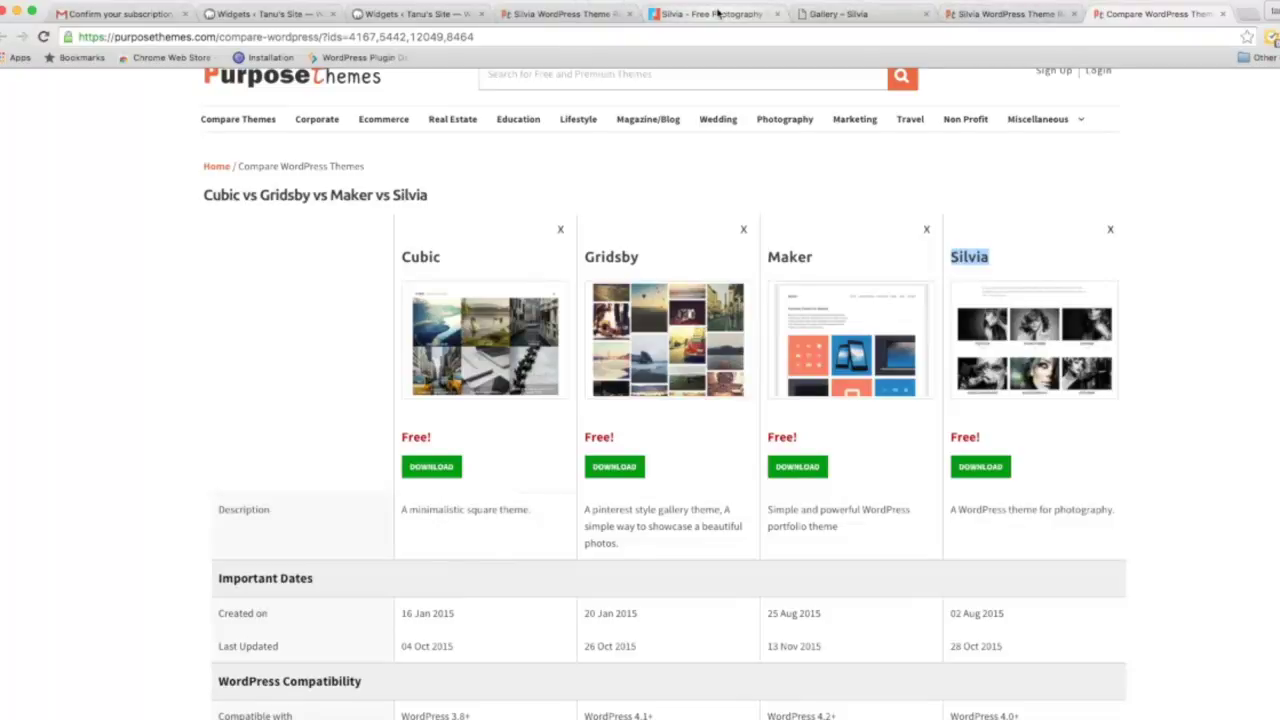
Return to the Silvia demo and browse its home page.
click(830, 14)
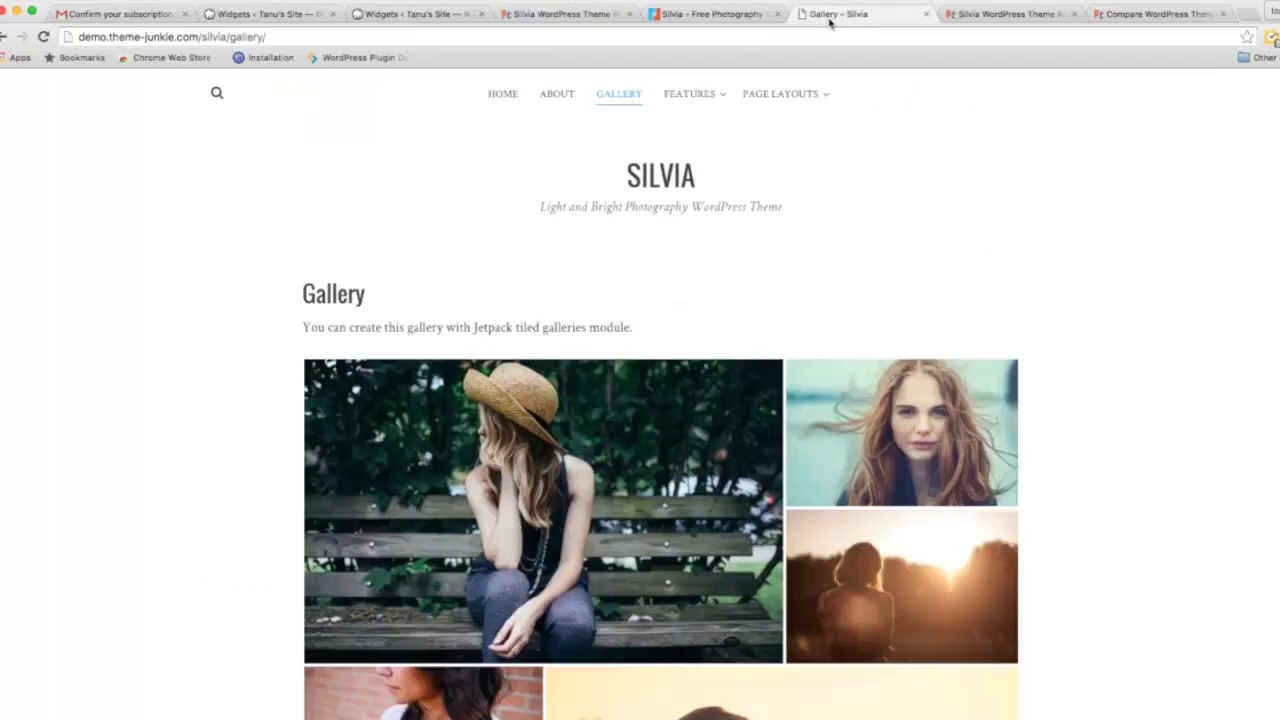
click(513, 94)
scroll(740, 272, down, 1)
scroll(740, 272, down, 5)
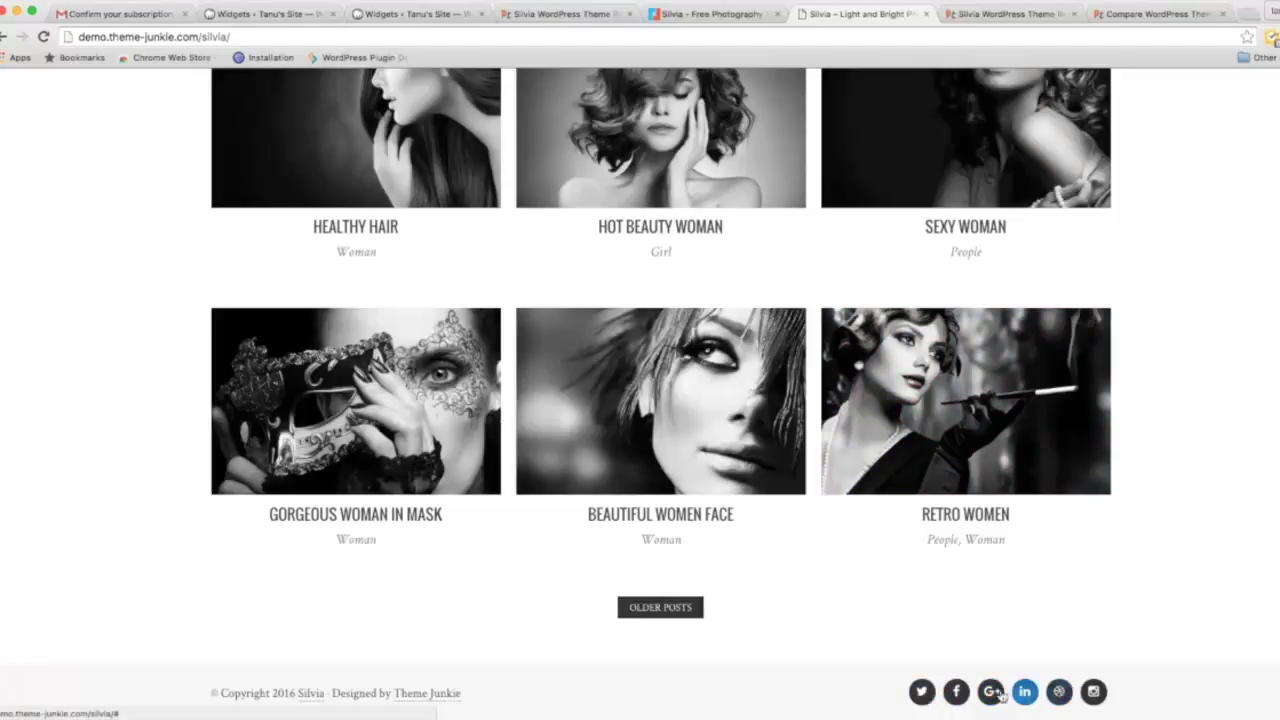
scroll(858, 412, up, 15)
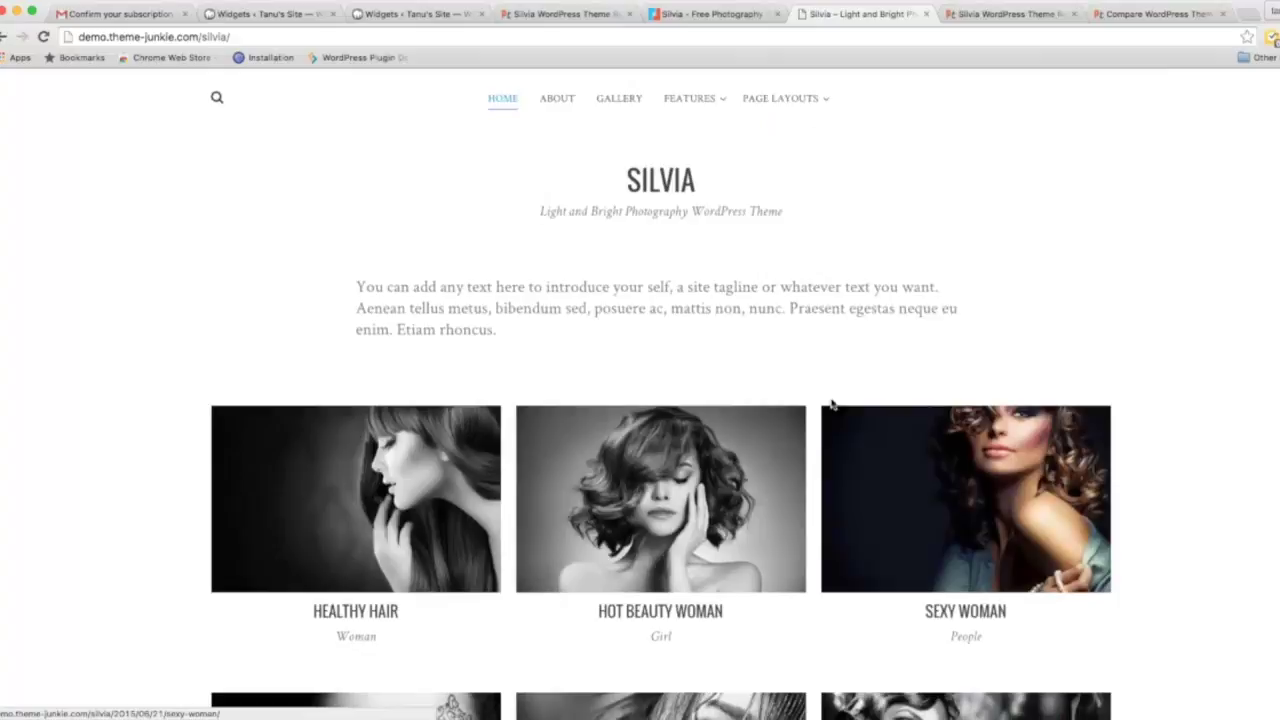
View the demo's About page with its intro text and round portrait.
click(549, 100)
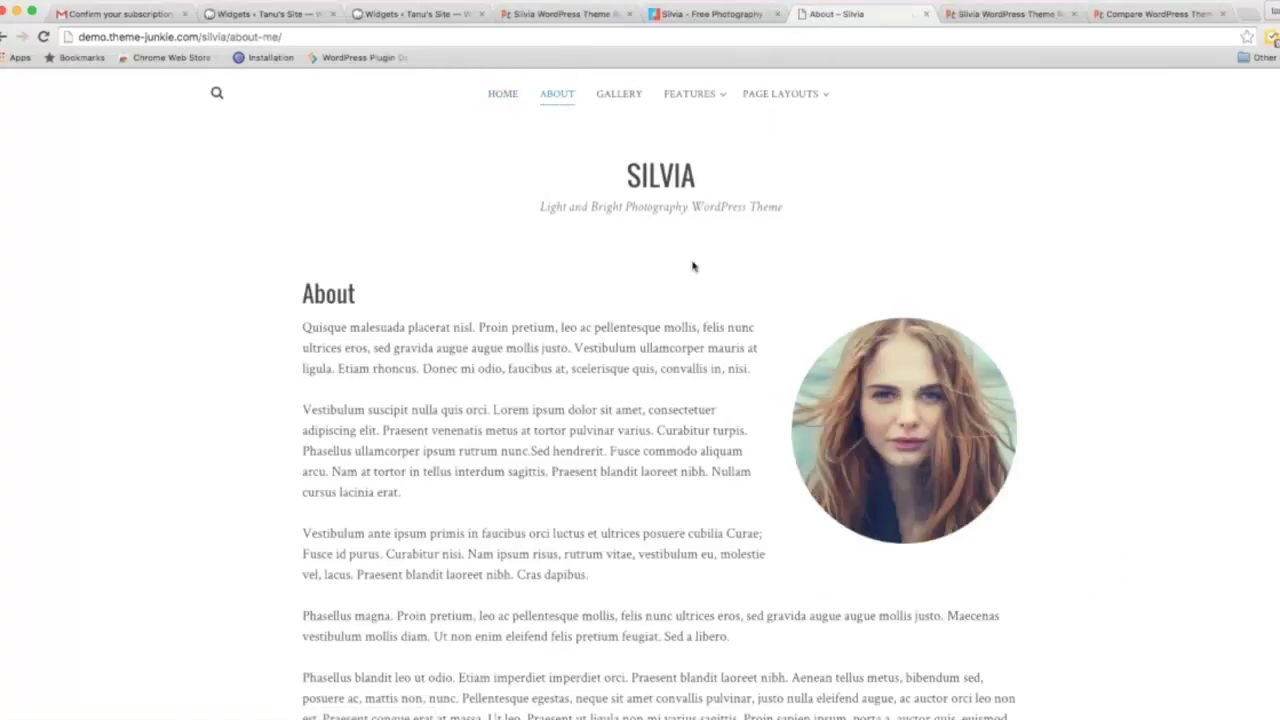
scroll(703, 290, down, 3)
scroll(716, 216, up, 3)
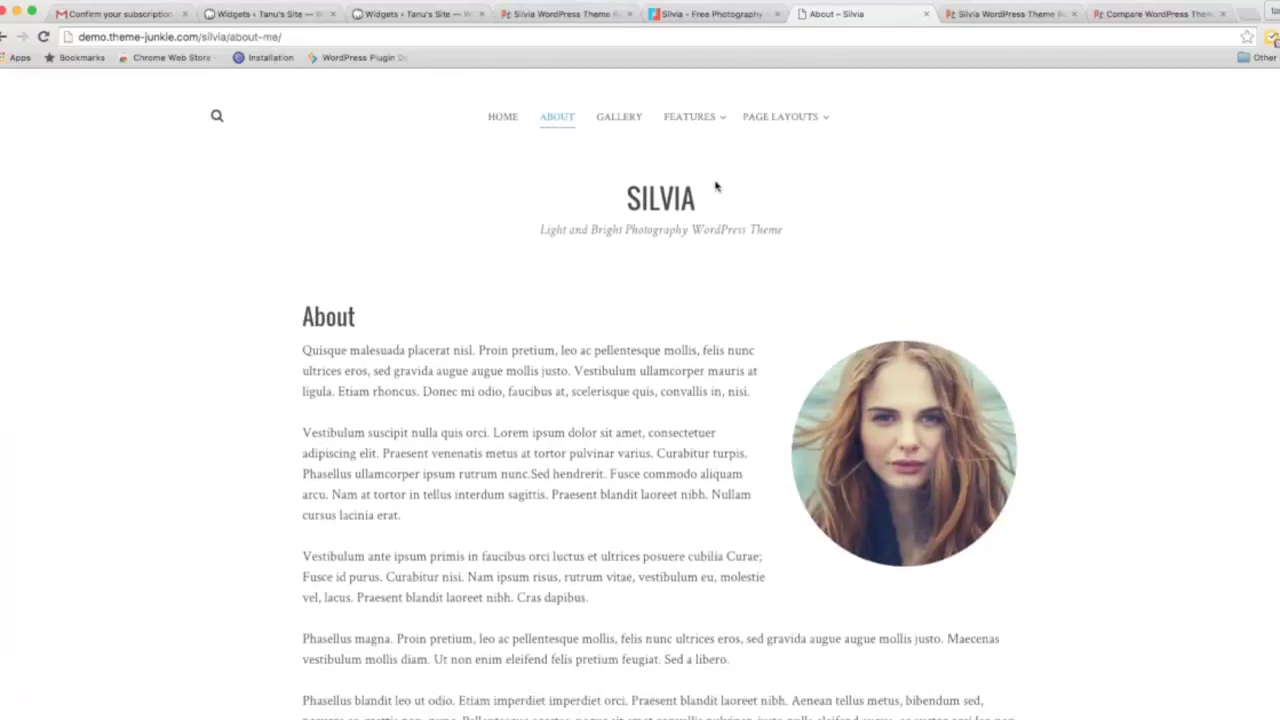
Browse the tiled photo grid on the Silvia demo's Gallery page.
click(619, 96)
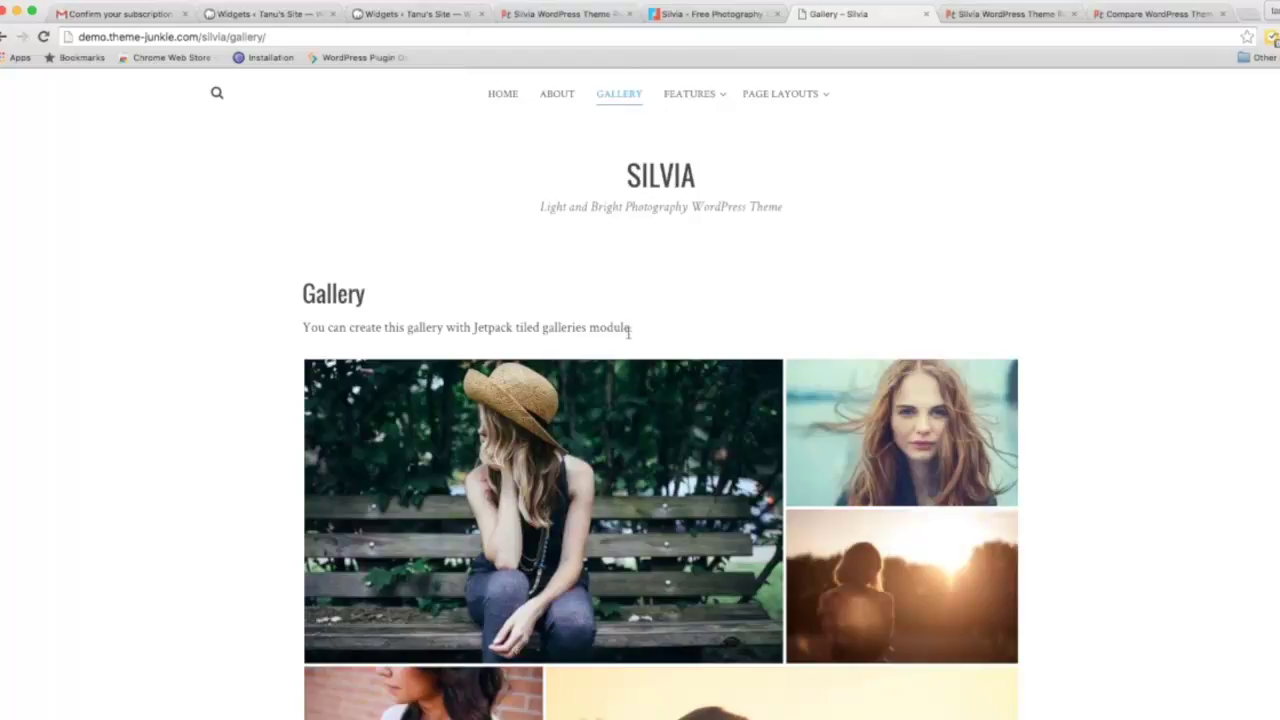
scroll(756, 431, down, 5)
scroll(762, 503, down, 3)
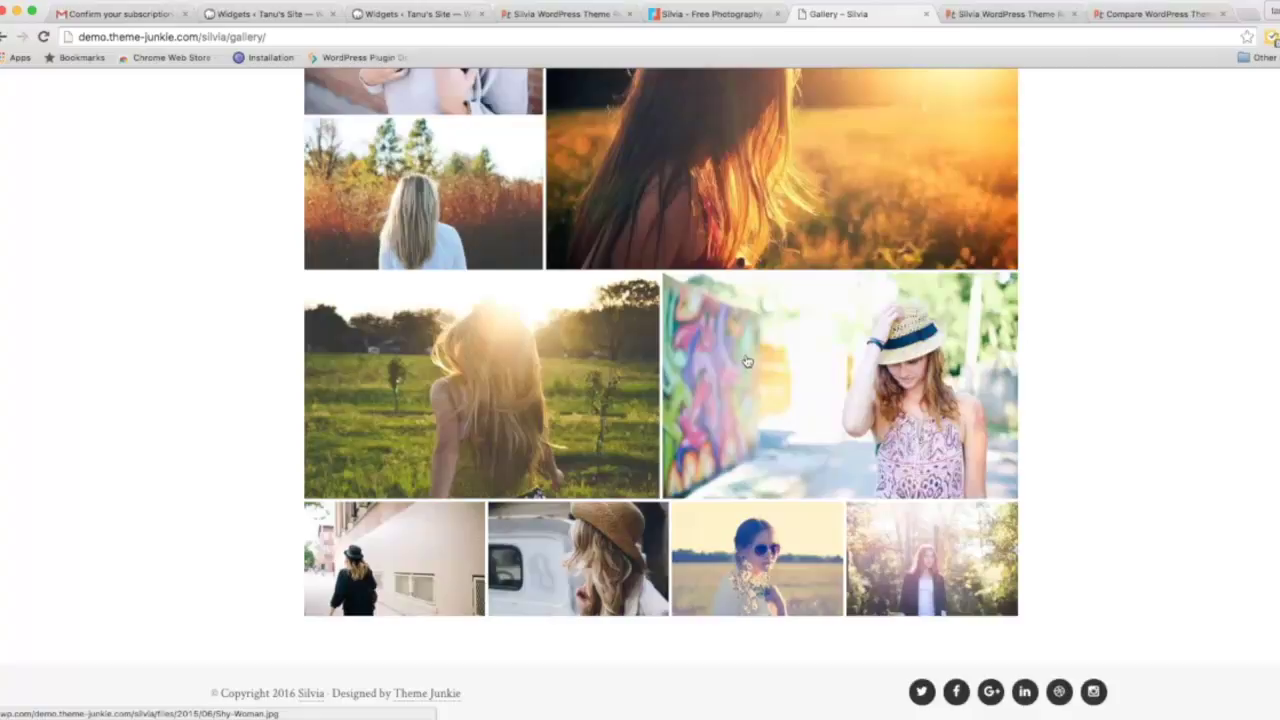
scroll(746, 361, up, 10)
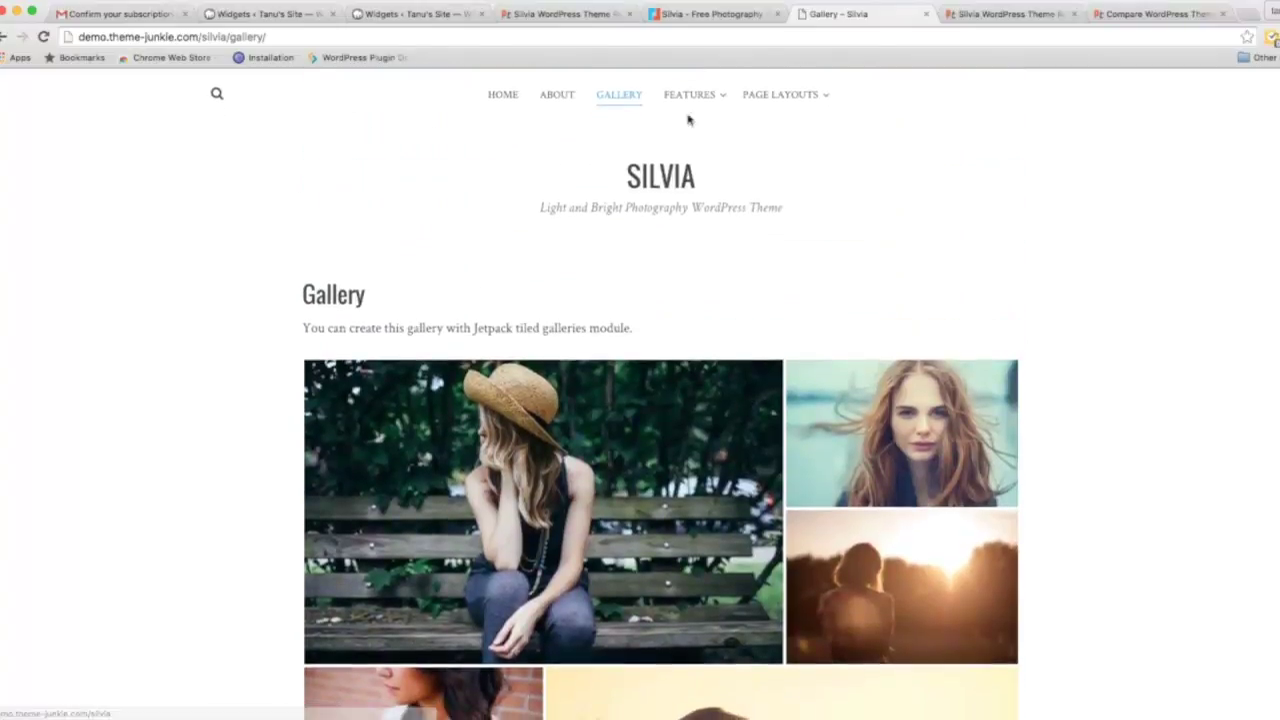
Reveal the Full Width, Sidebar / Content and Content / Sidebar choices under Features > Page Layouts.
mouse_move(743, 106)
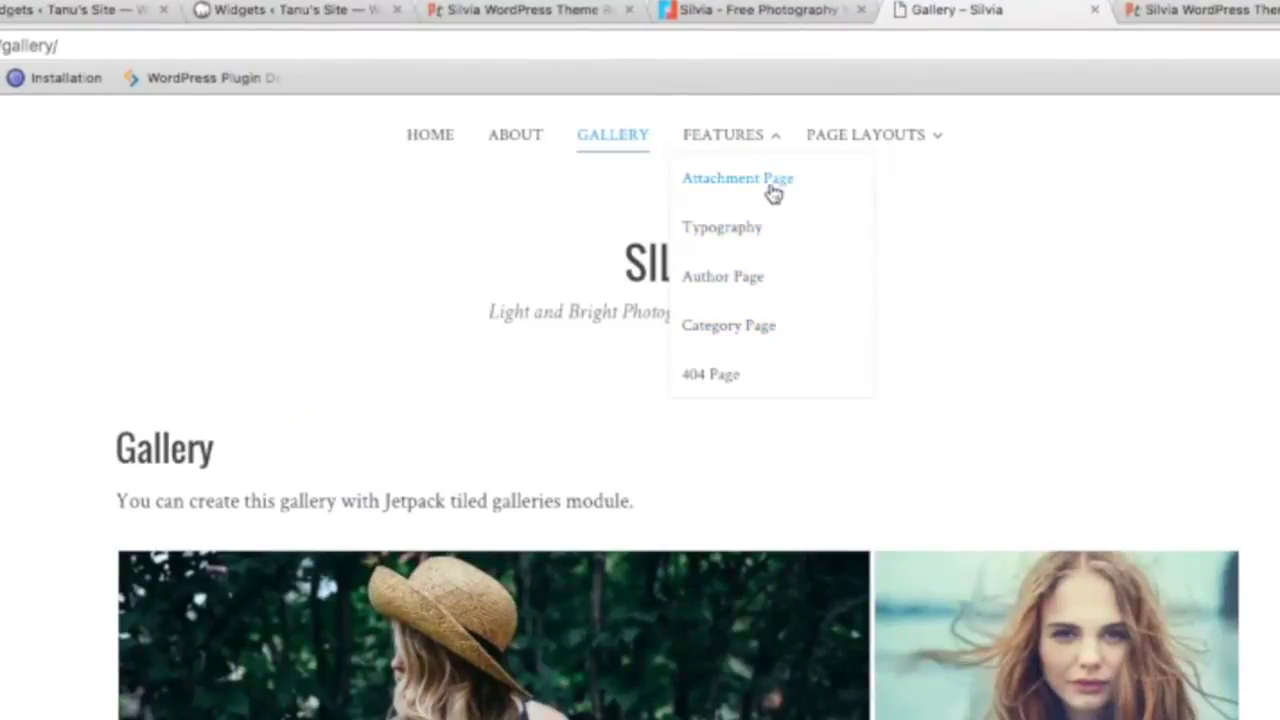
mouse_move(754, 148)
mouse_move(912, 140)
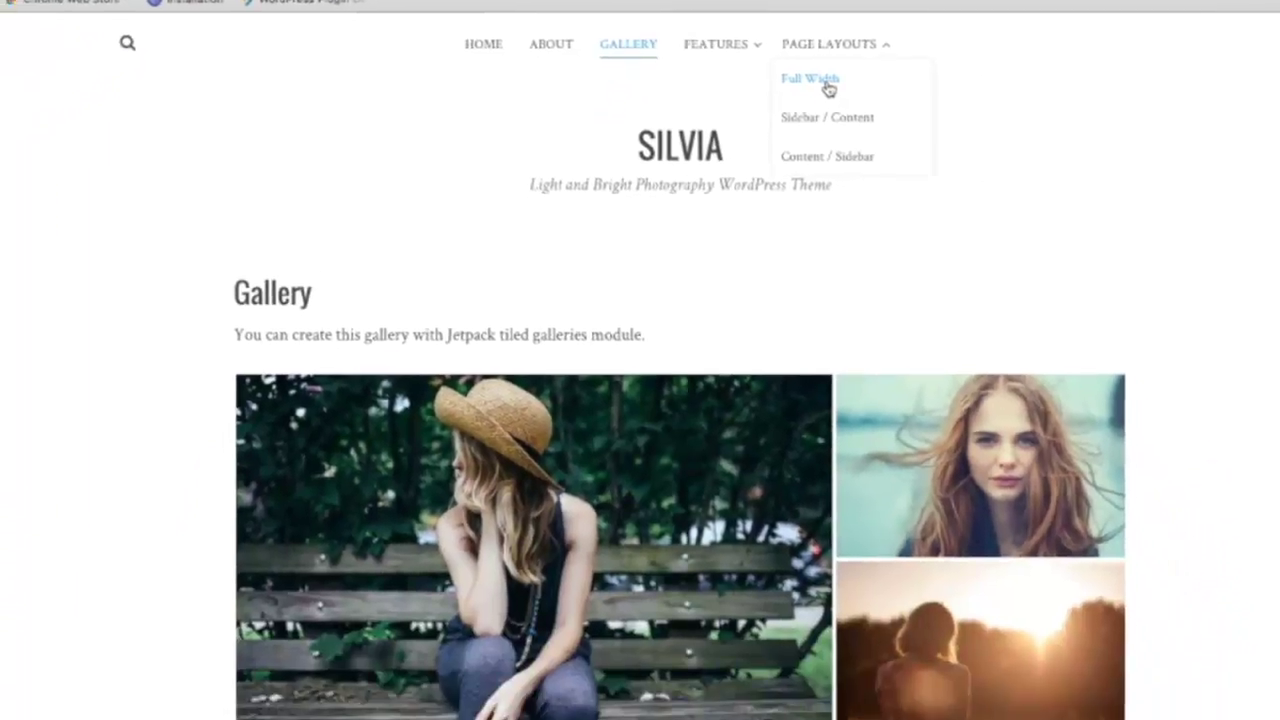
View the Full Width page layout example.
click(855, 175)
mouse_move(925, 126)
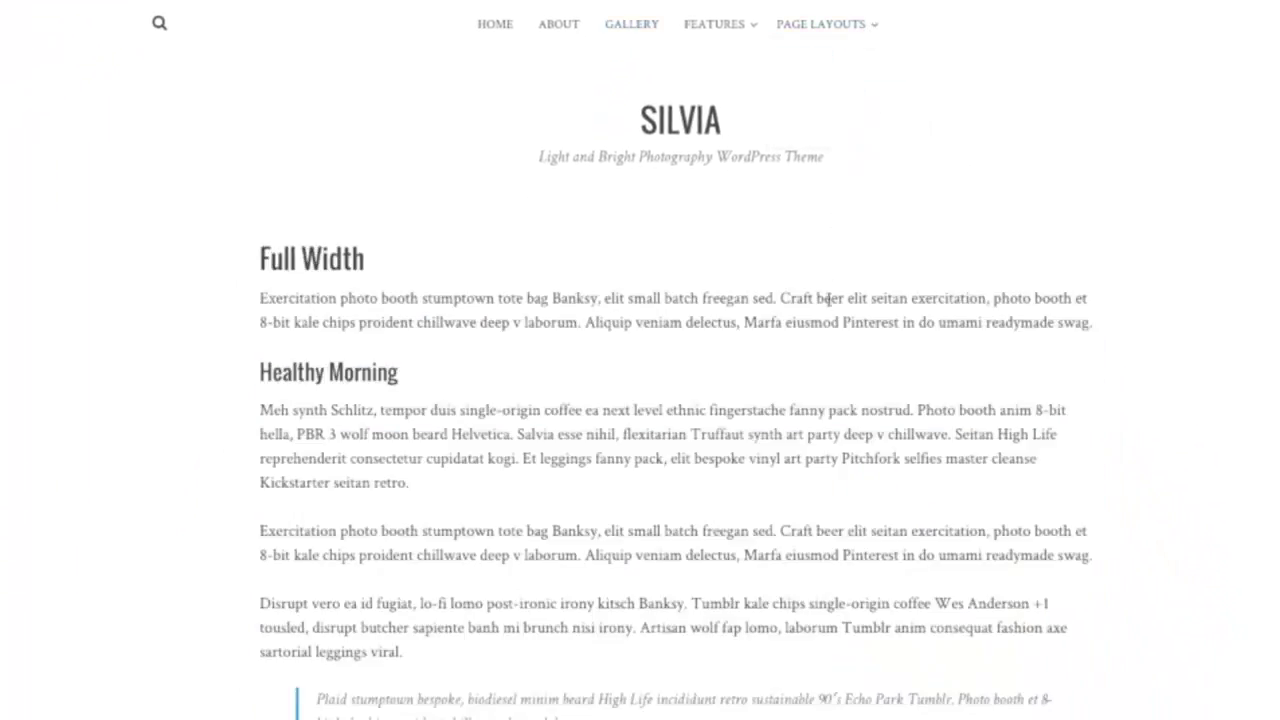
scroll(823, 294, down, 5)
scroll(850, 200, up, 5)
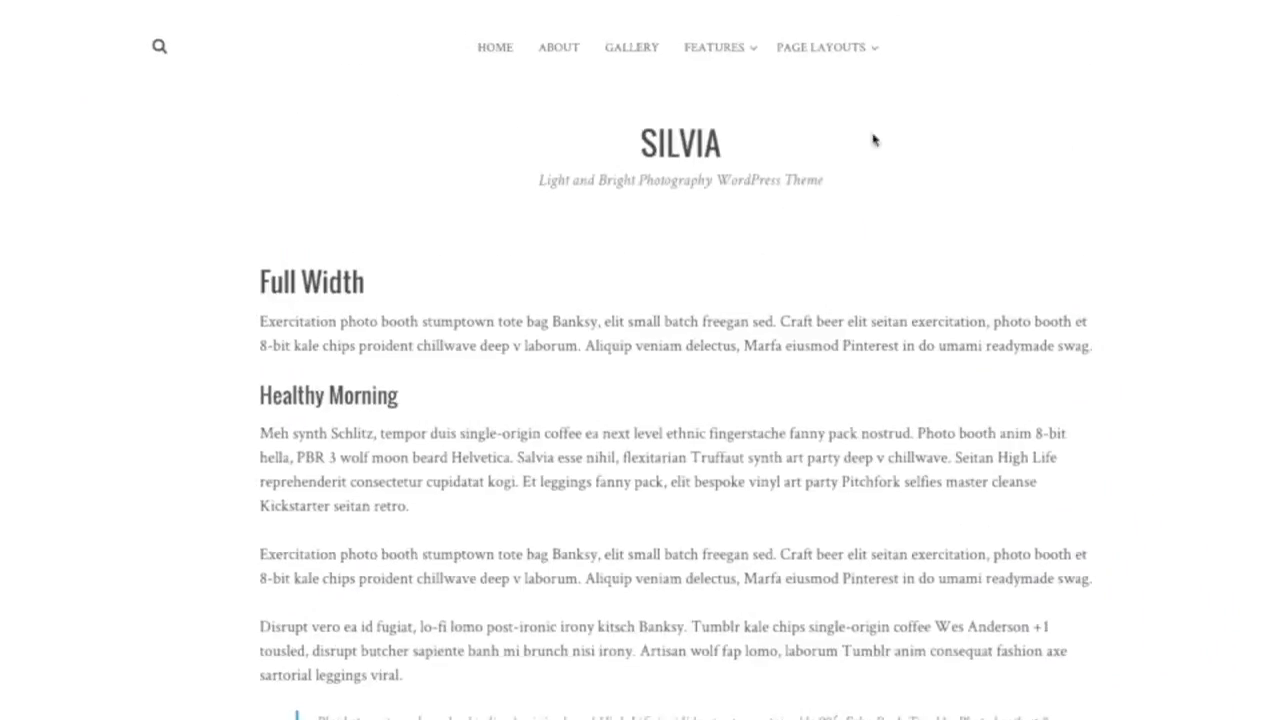
View the Sidebar / Content layout example.
mouse_move(866, 37)
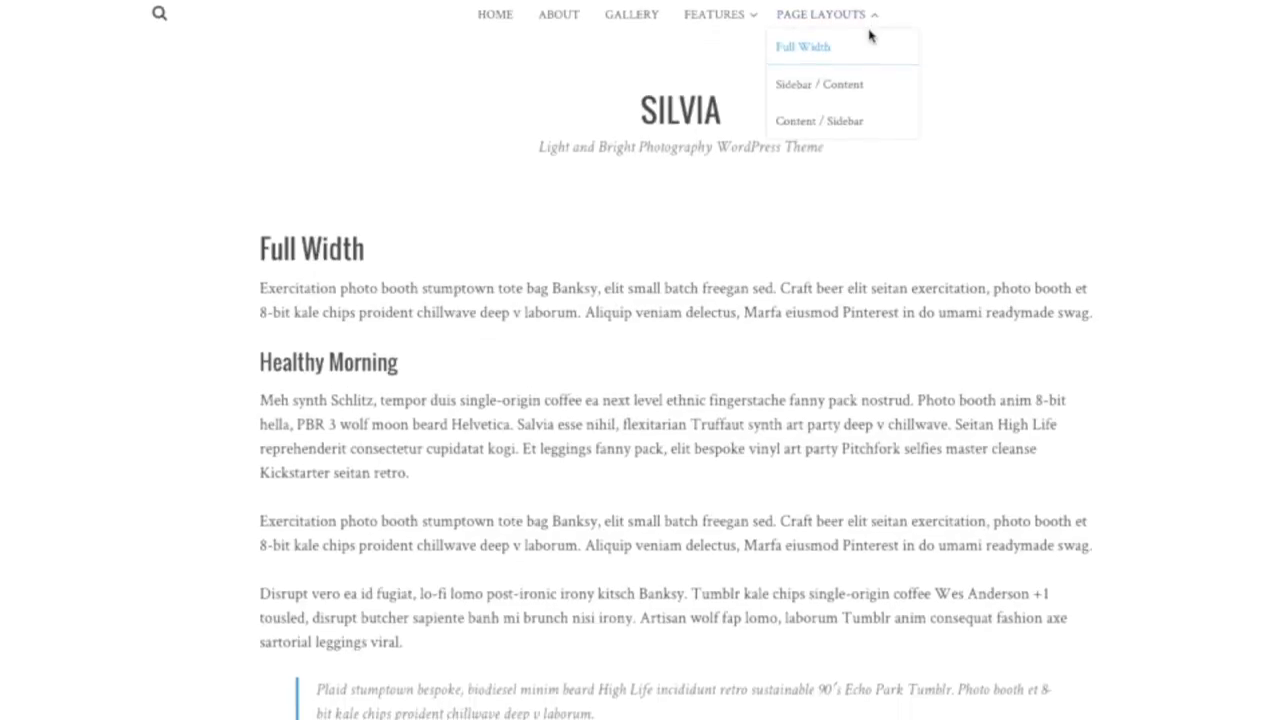
click(848, 88)
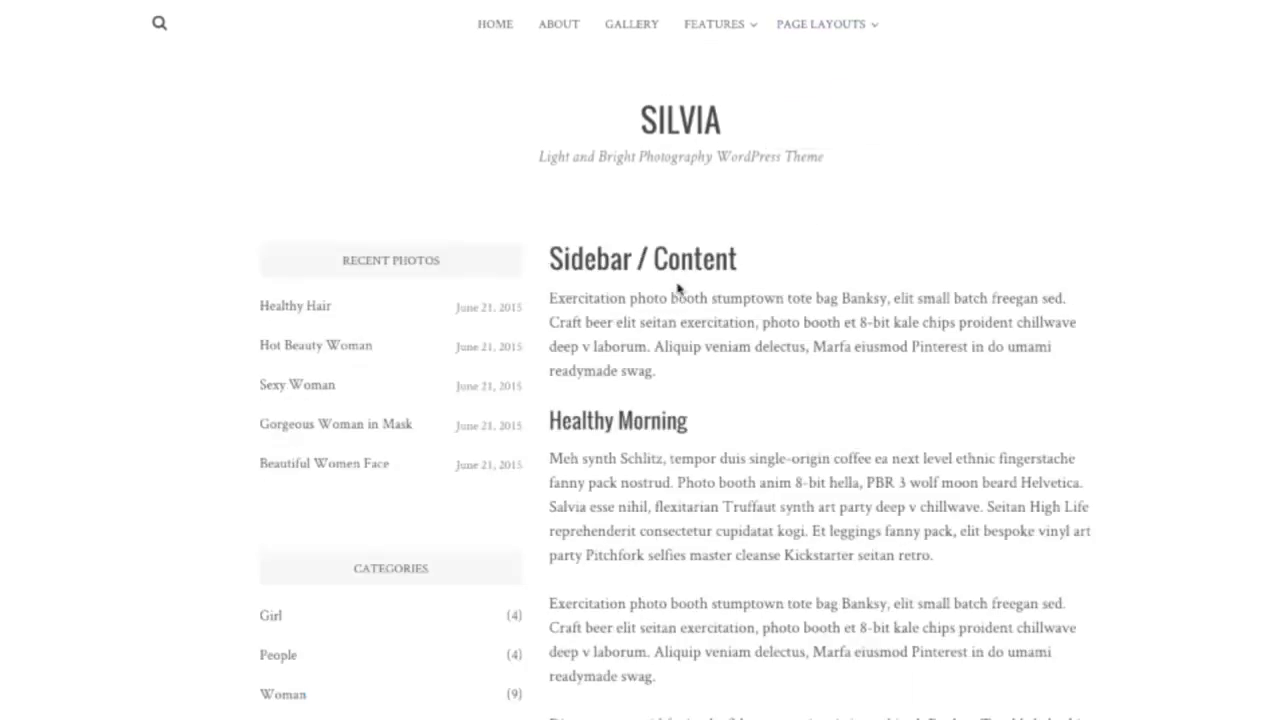
scroll(664, 542, down, 8)
scroll(660, 538, up, 10)
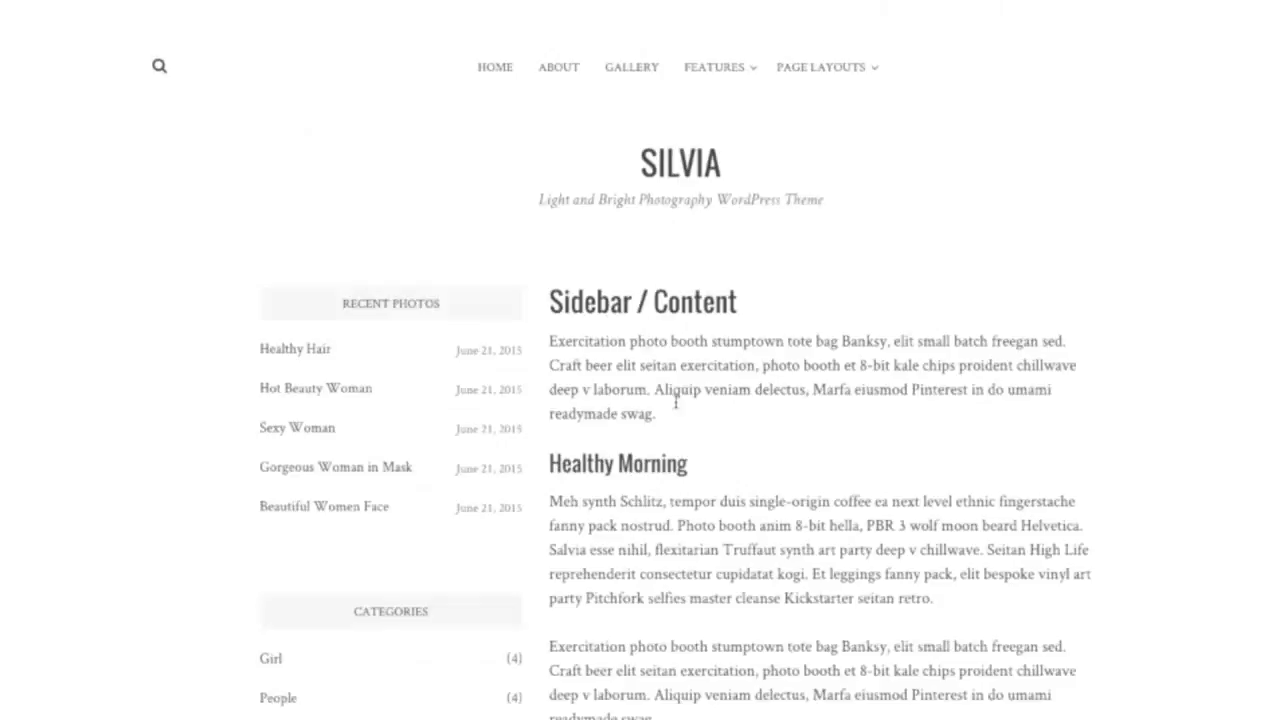
View the Content / Sidebar layout example with its recent photos and categories sidebar.
mouse_move(857, 34)
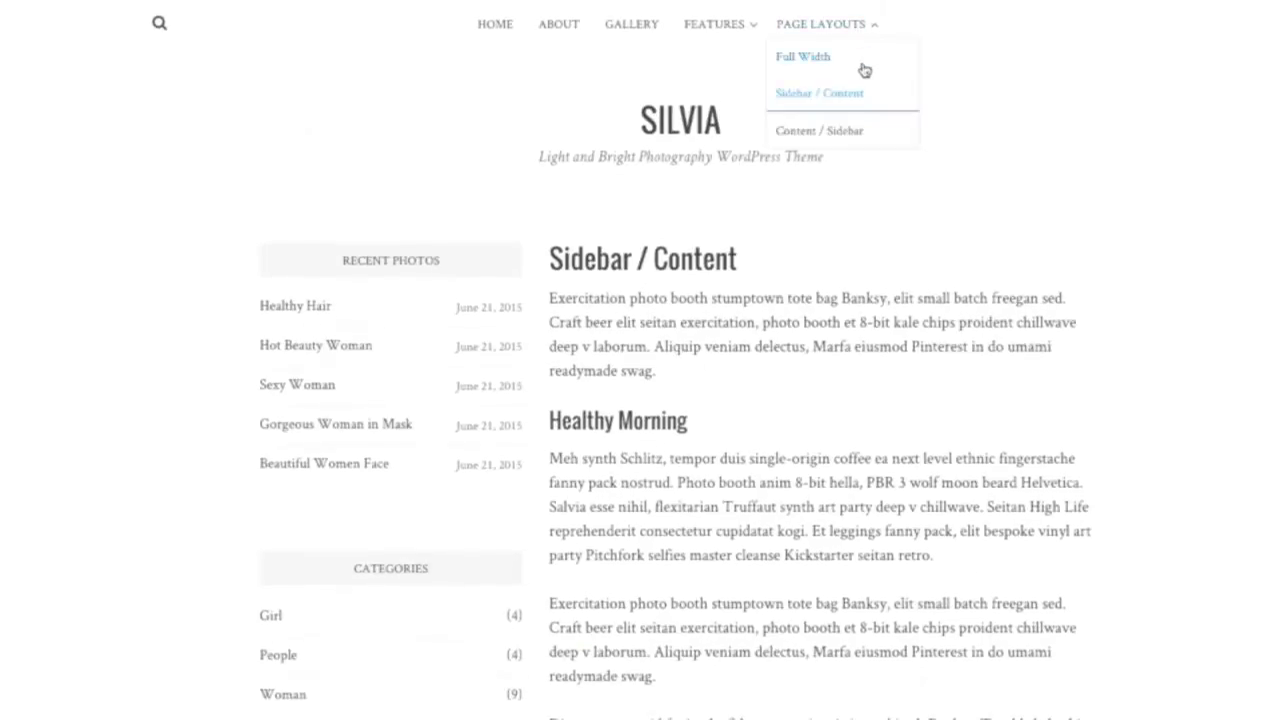
click(847, 130)
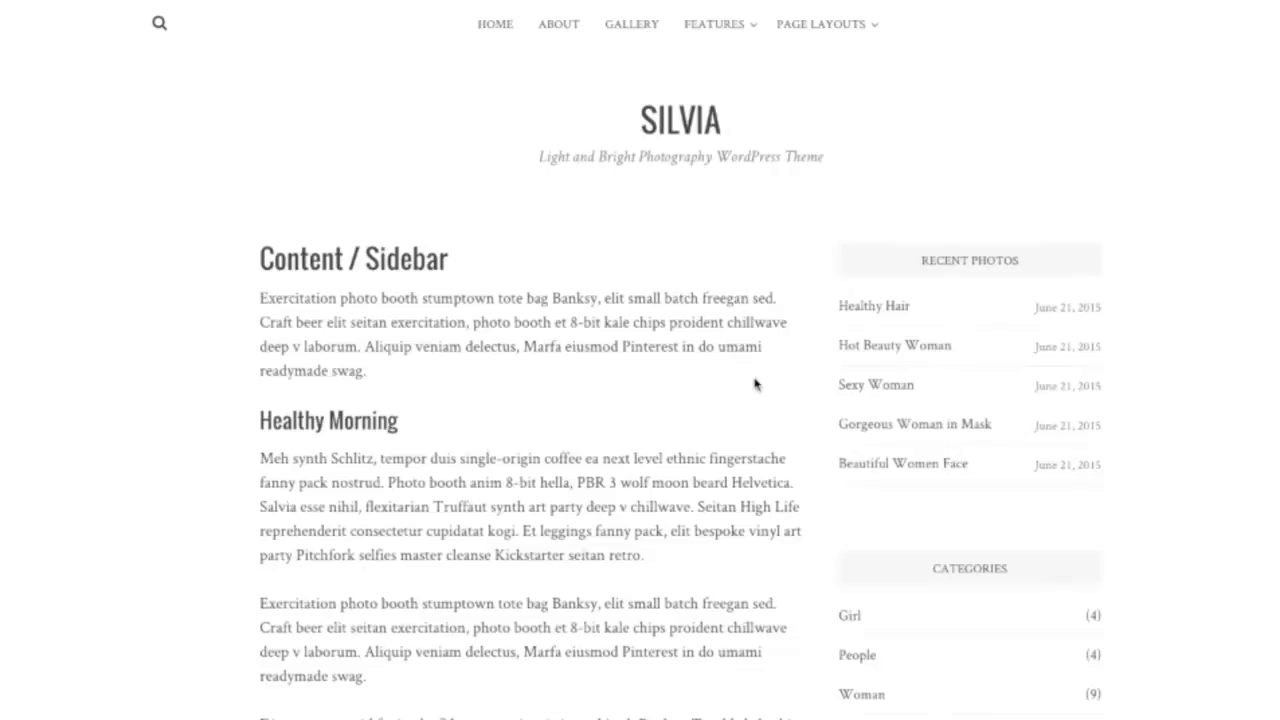
scroll(751, 374, down, 6)
scroll(729, 363, up, 1)
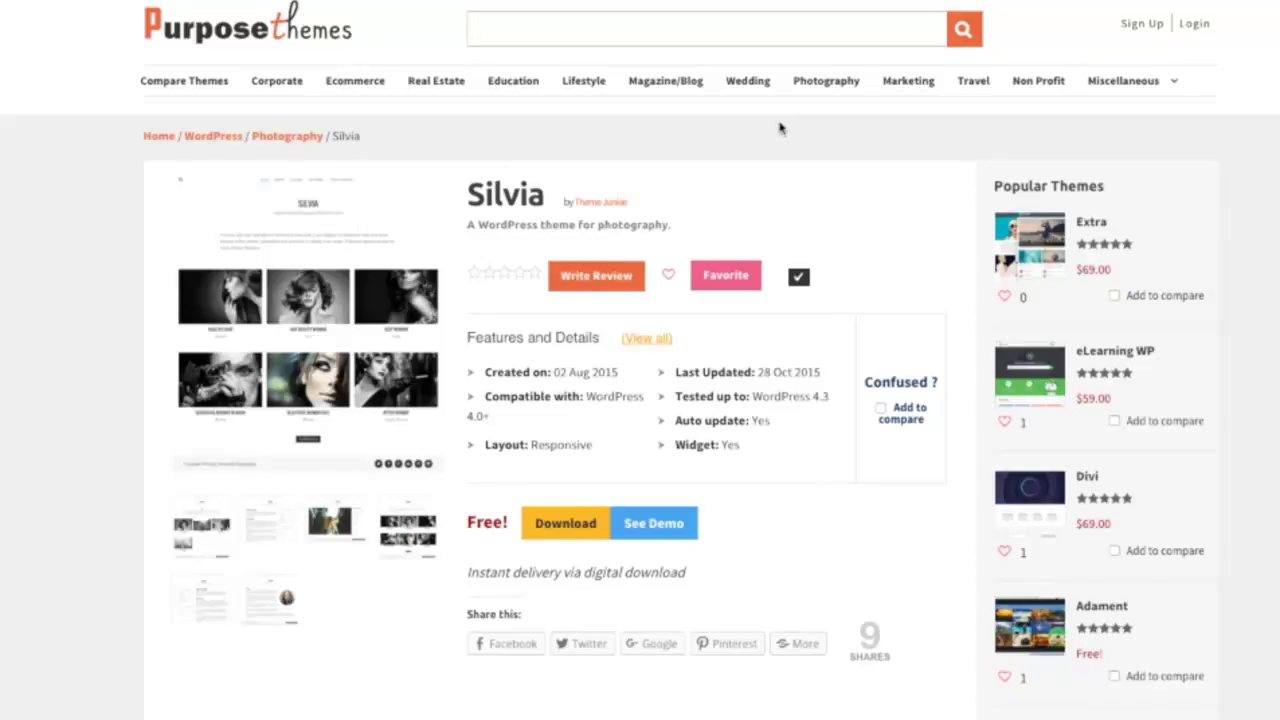
Scroll through the Silvia theme details on PurposeThemes.
scroll(772, 201, down, 12)
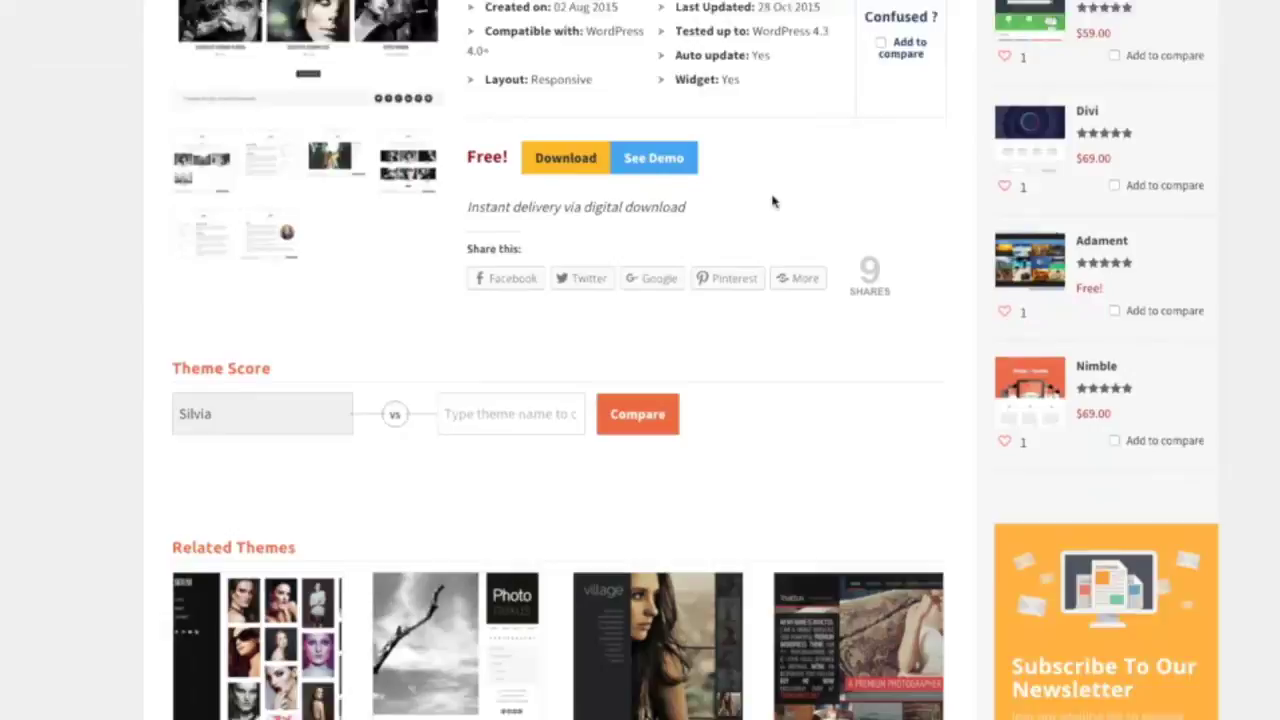
scroll(772, 201, up, 3)
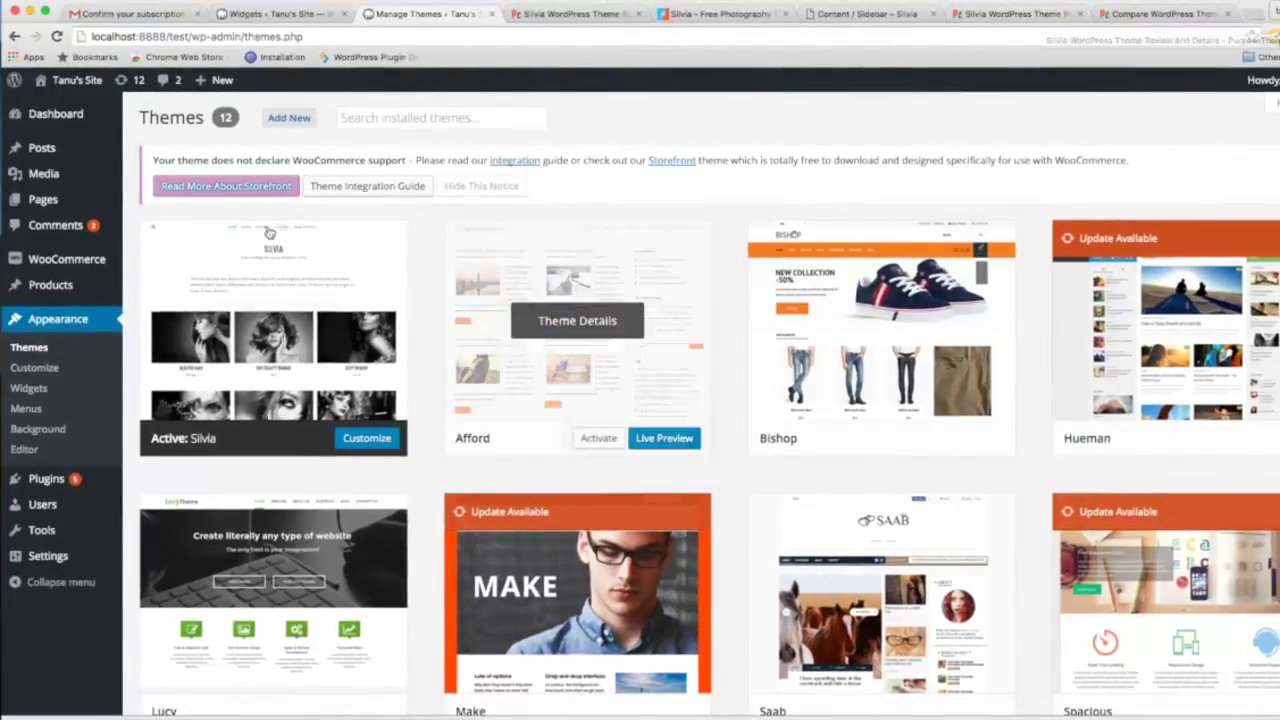
Open the Customizer's General > Callout settings, showing the site's name as callout text.
click(100, 347)
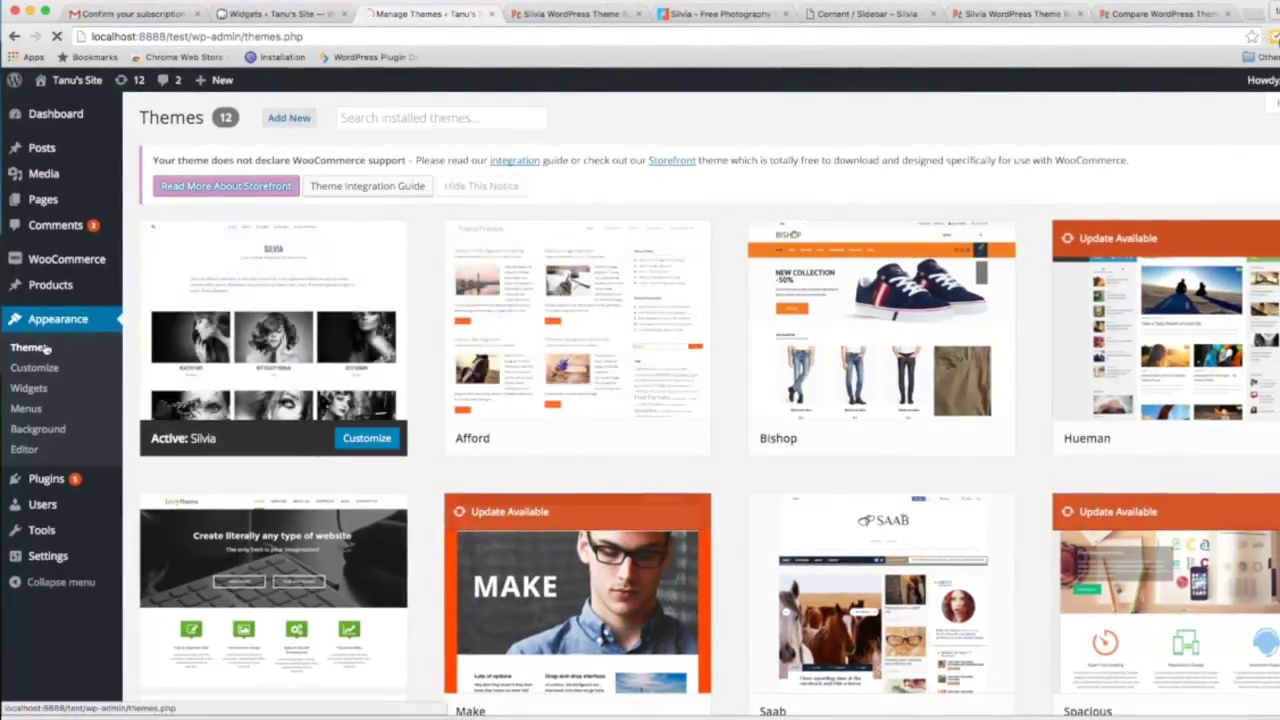
click(118, 368)
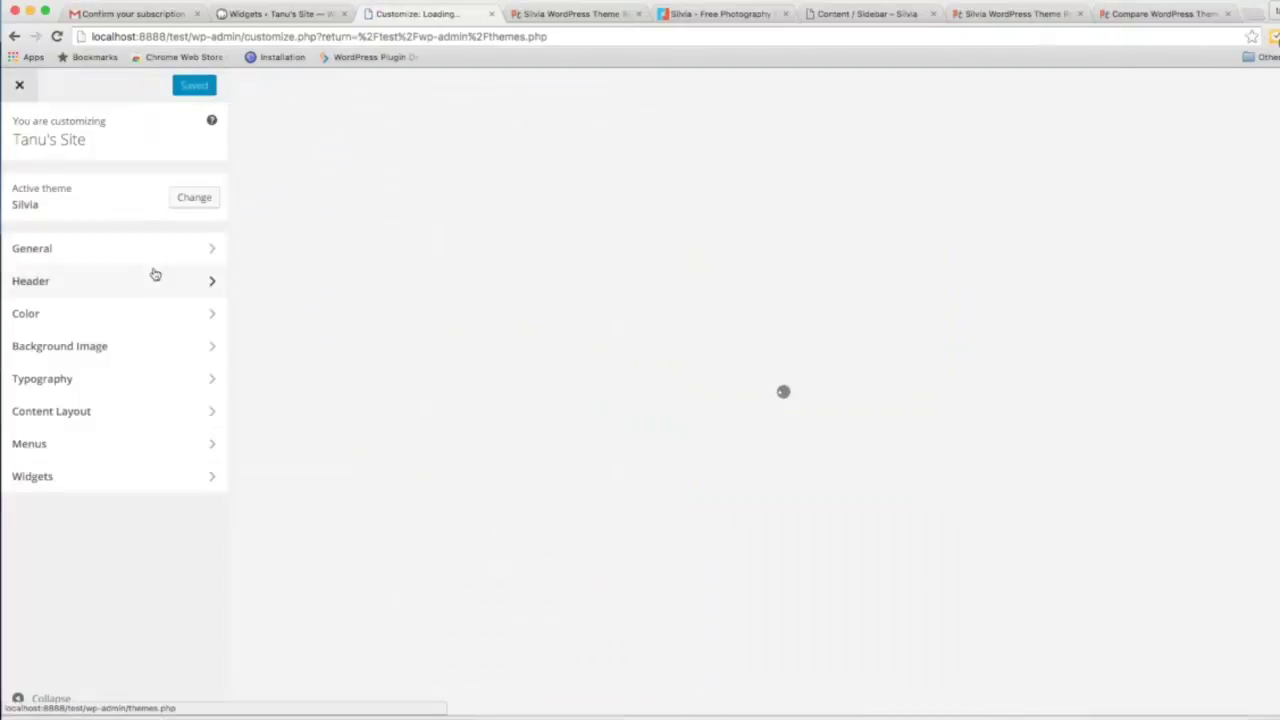
click(166, 249)
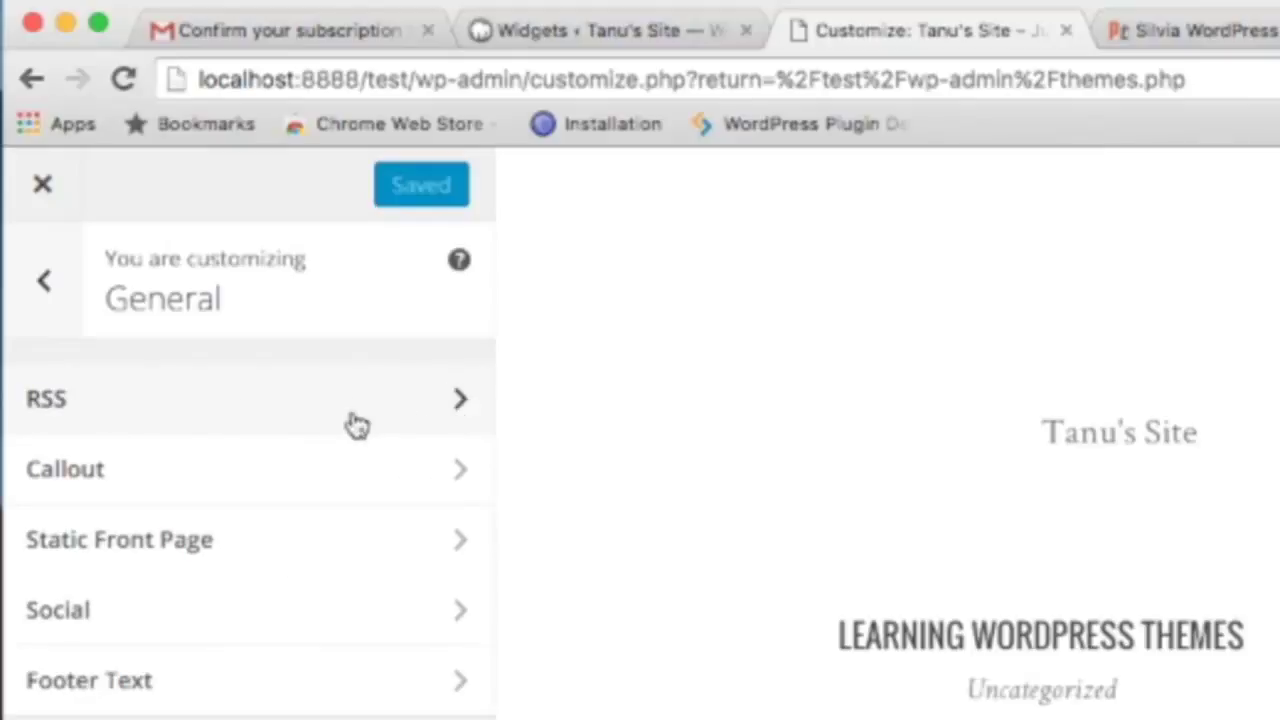
click(390, 462)
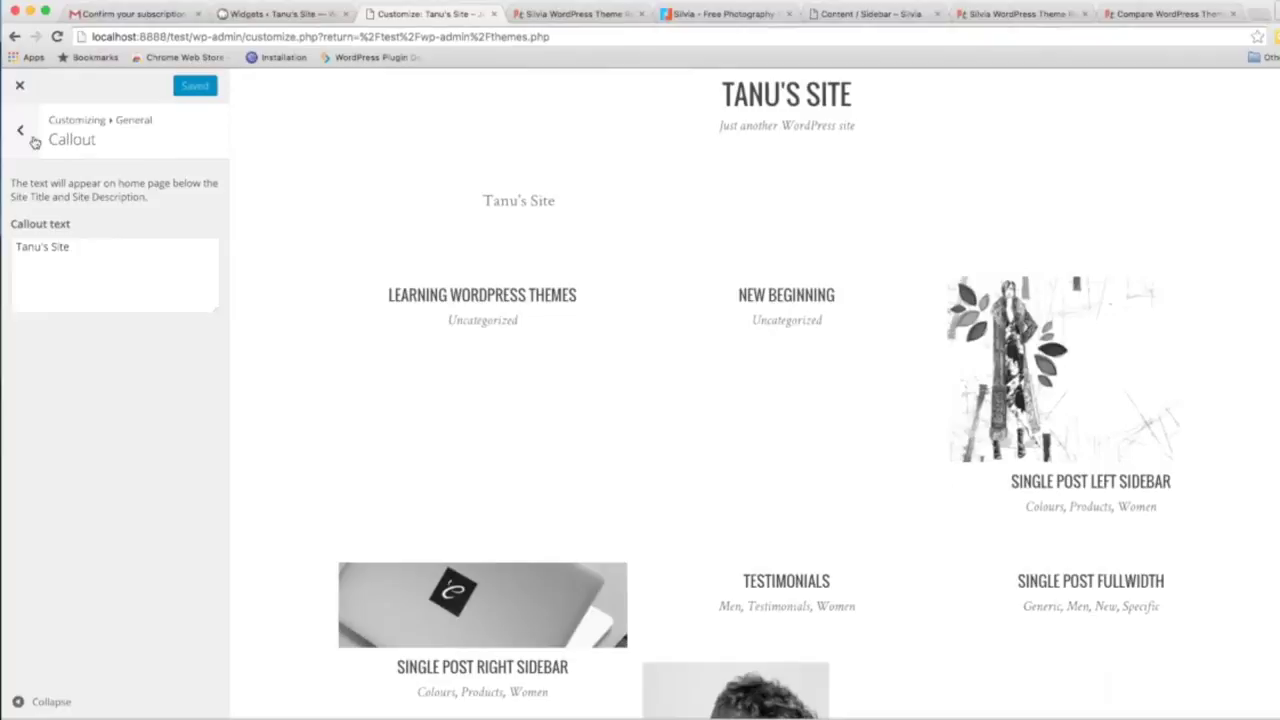
Inspect the Social and Footer Text settings, select the footer credit line, then close the Customizer.
click(43, 281)
click(189, 283)
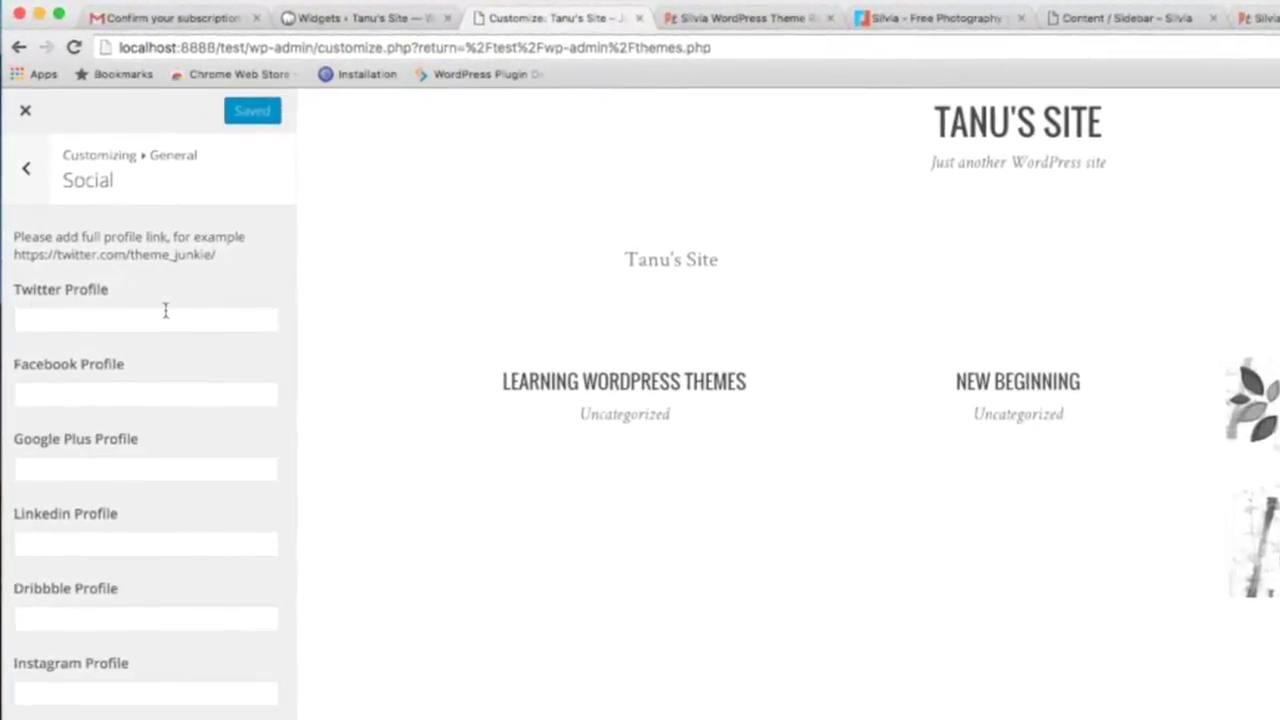
click(22, 190)
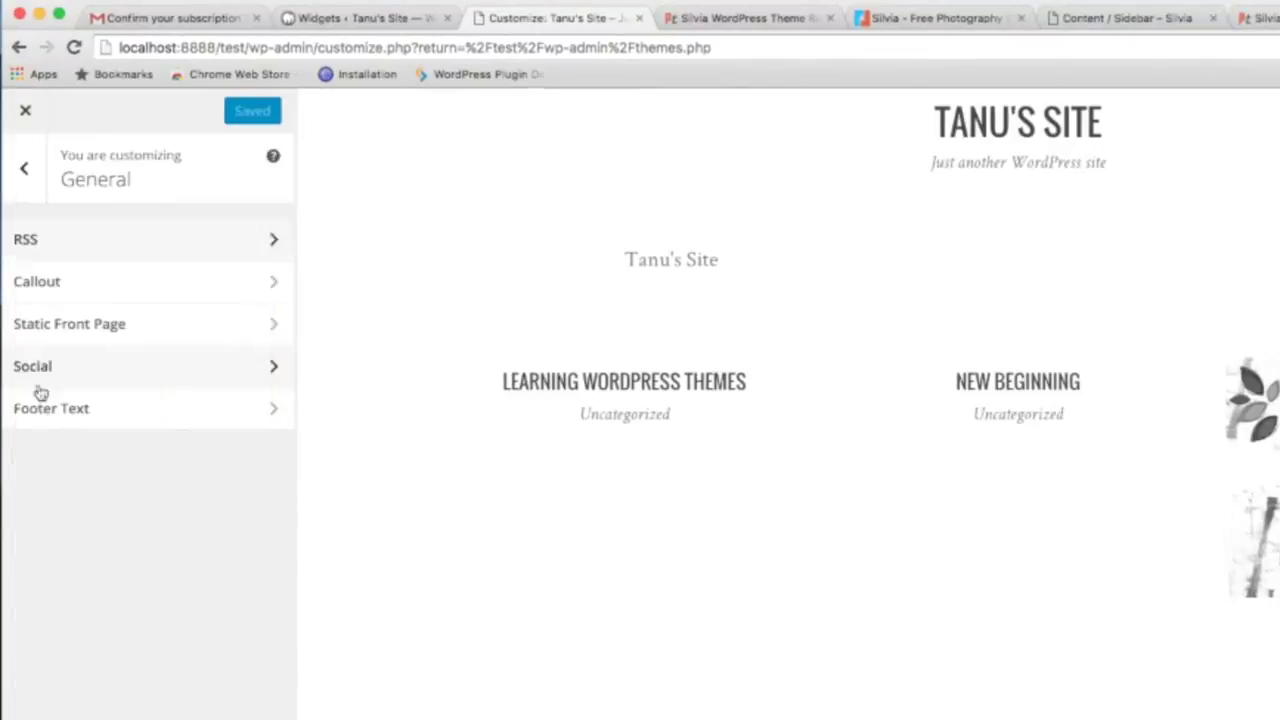
click(226, 412)
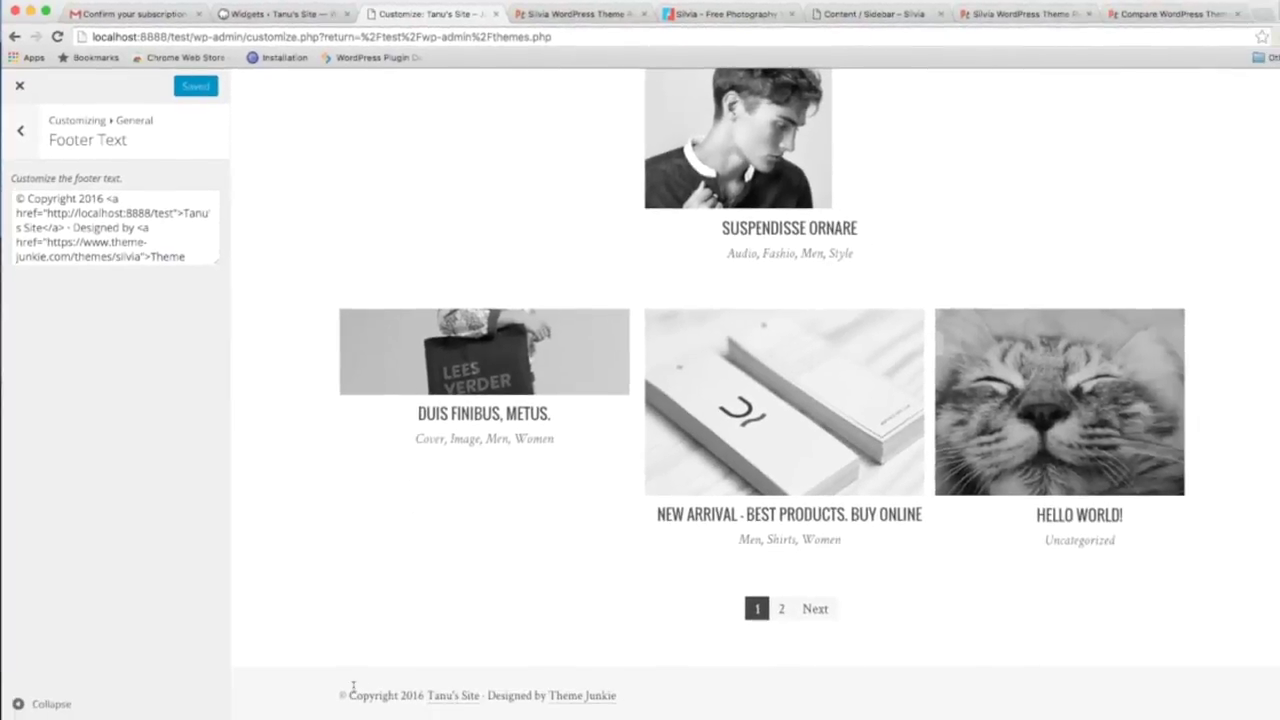
drag(347, 691, 620, 694)
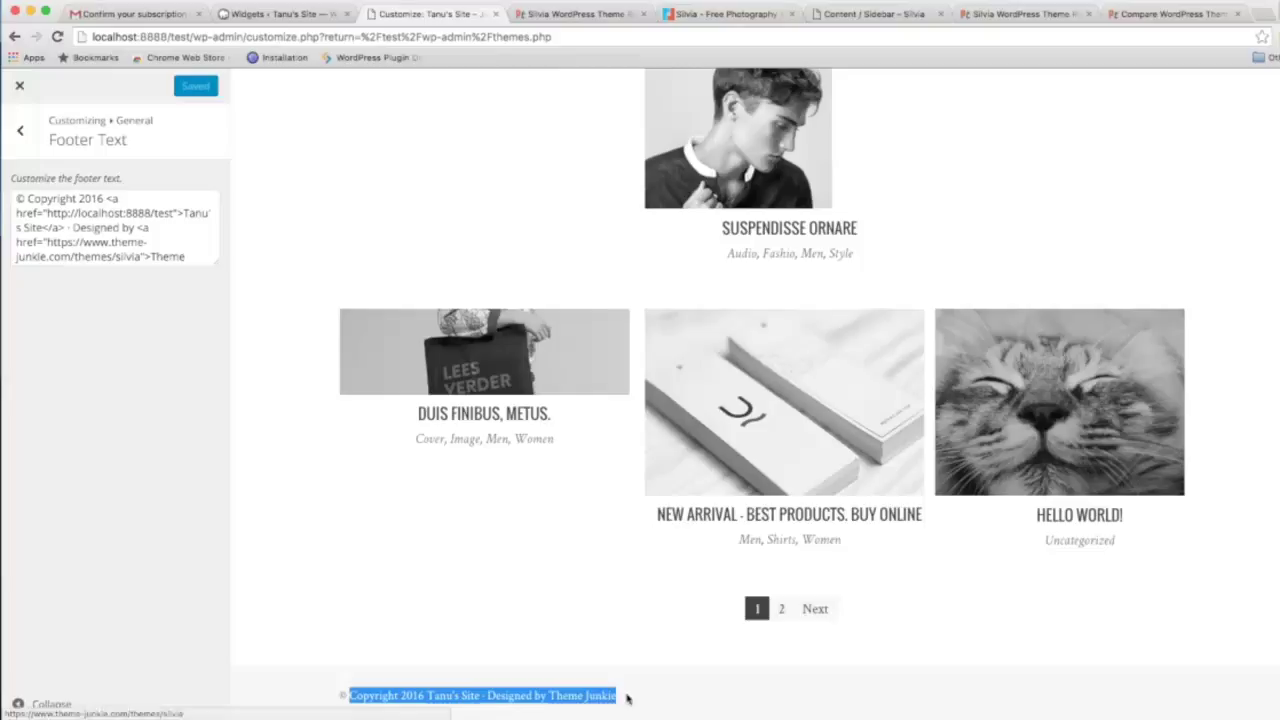
click(19, 86)
Reopen the Customizer and check Typography > Global fonts: Crimson Text and Oswald.
scroll(36, 300, down, 3)
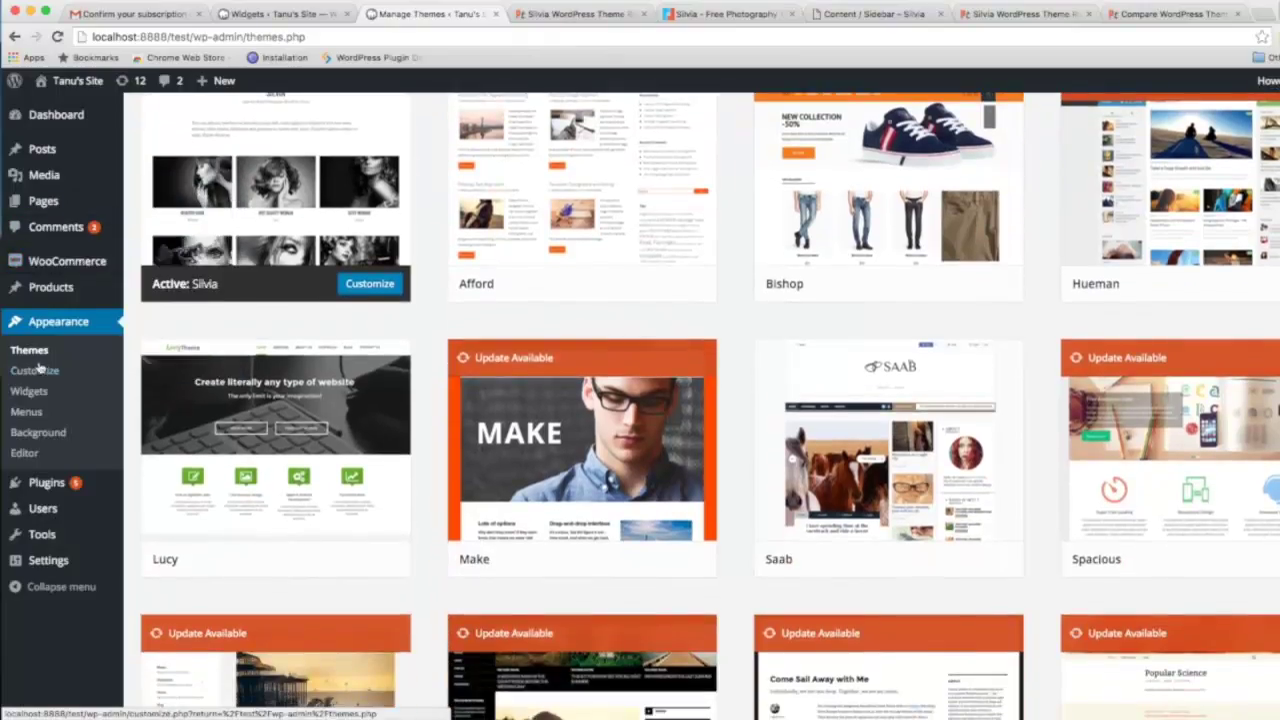
click(66, 372)
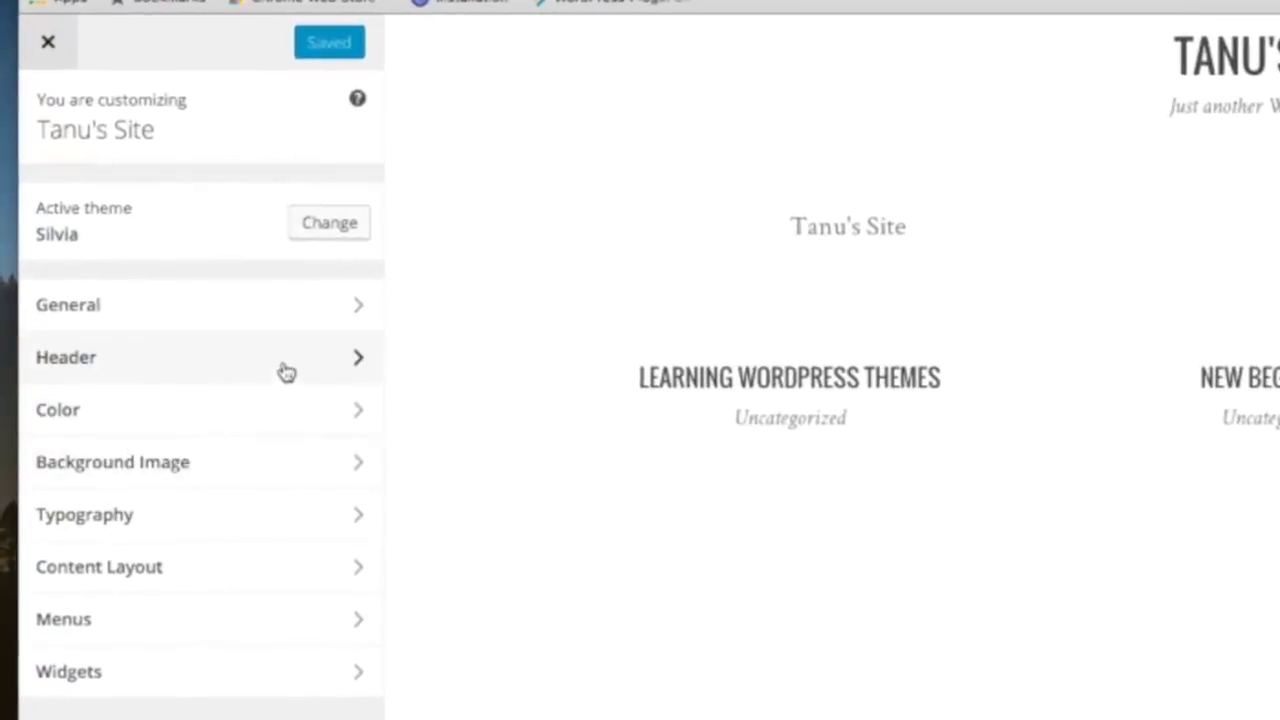
click(351, 514)
click(253, 228)
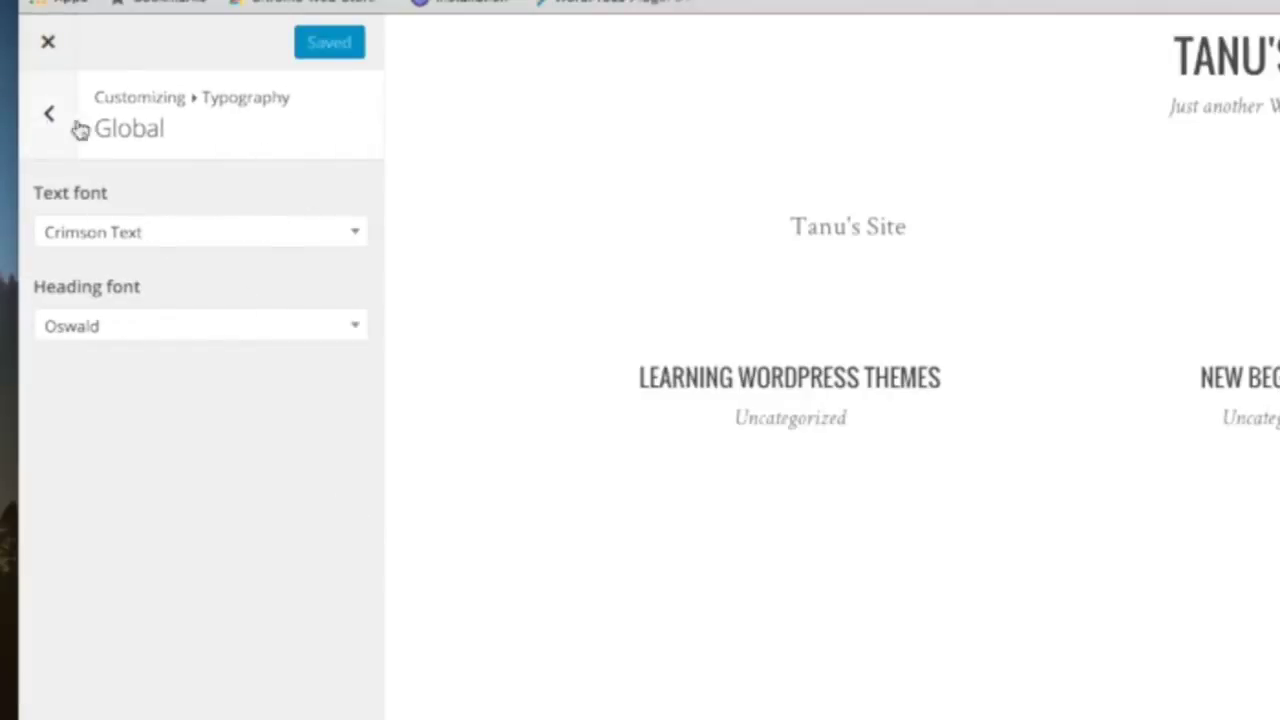
click(43, 120)
click(43, 118)
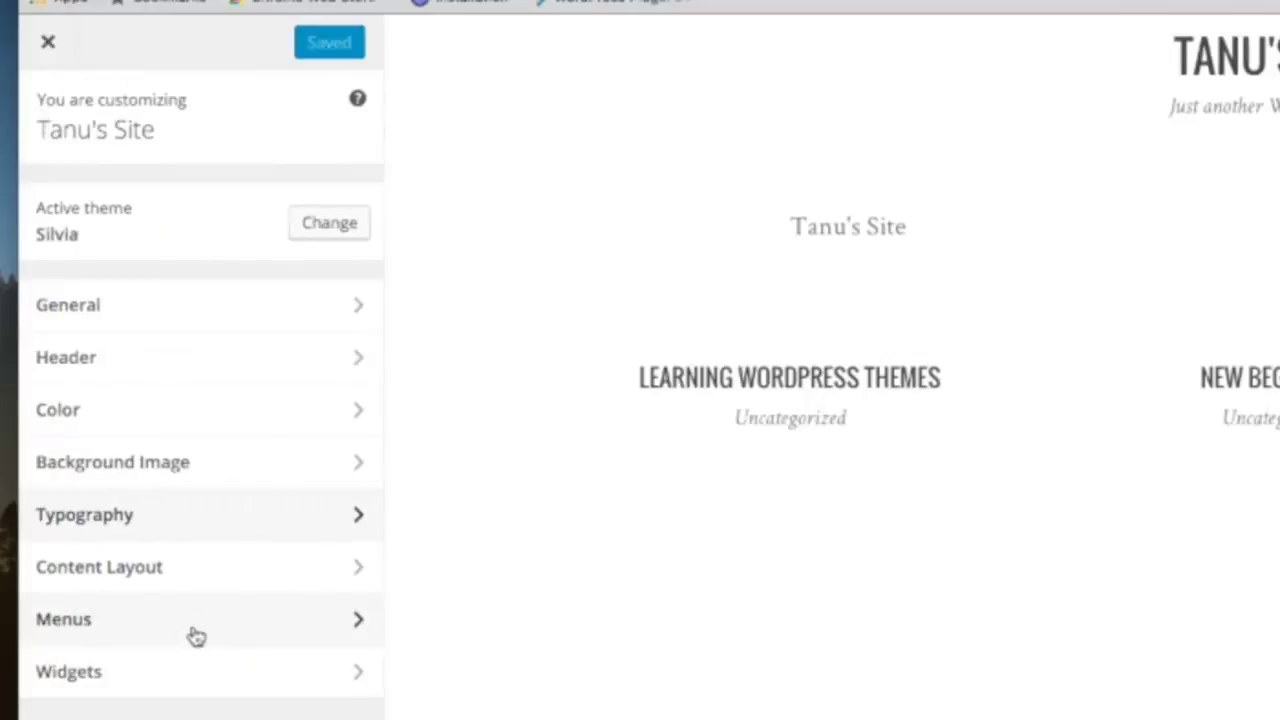
Set the Content Layout Posts Grid to 2 columns, then open the Posts settings.
click(331, 573)
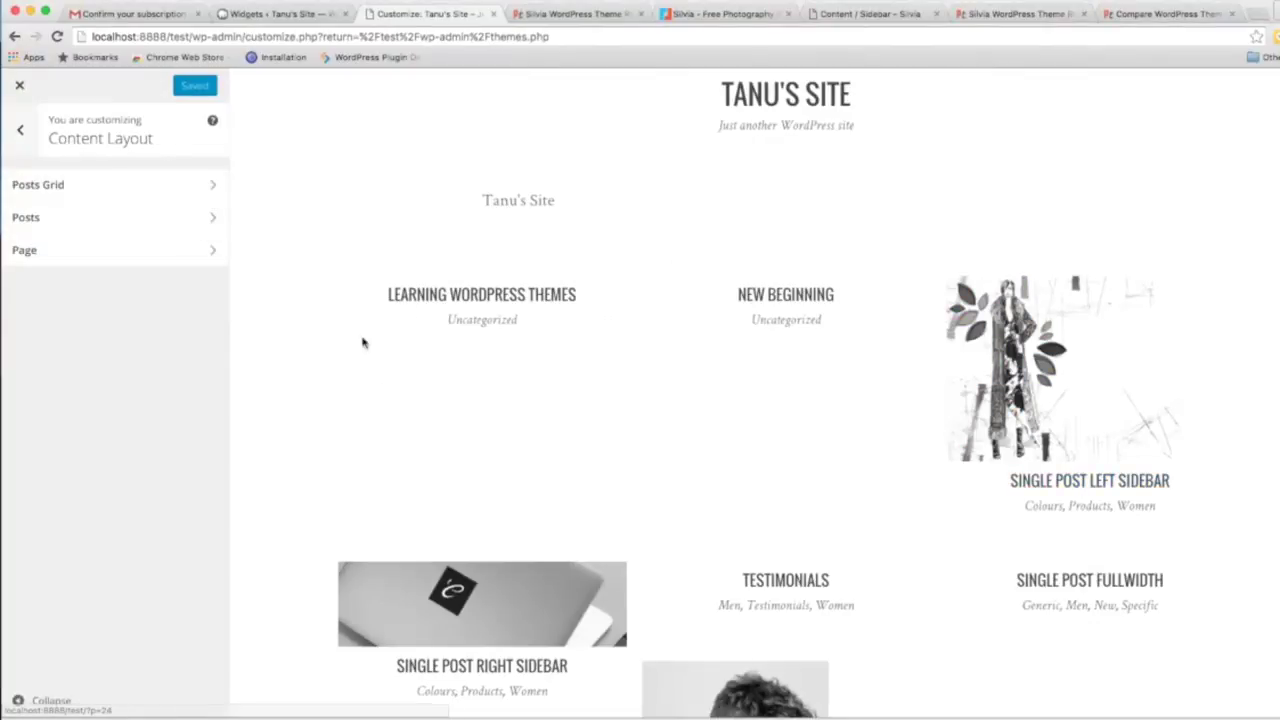
click(214, 190)
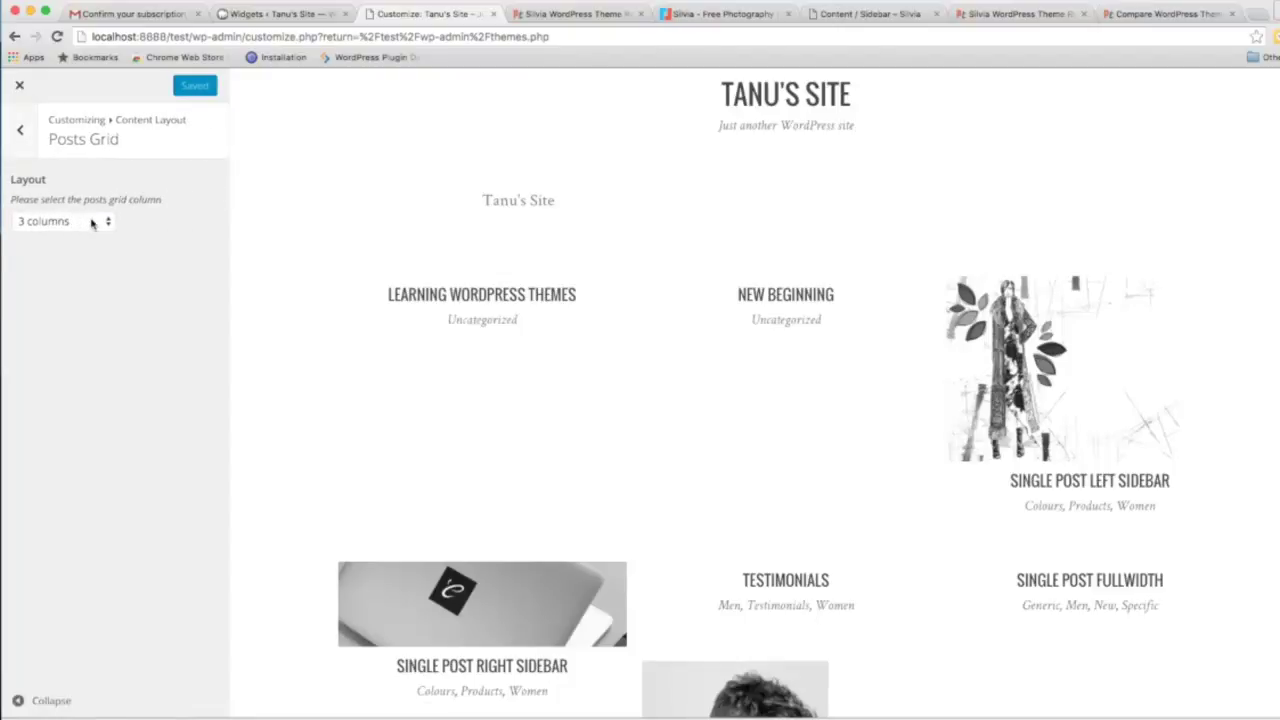
click(91, 223)
click(70, 204)
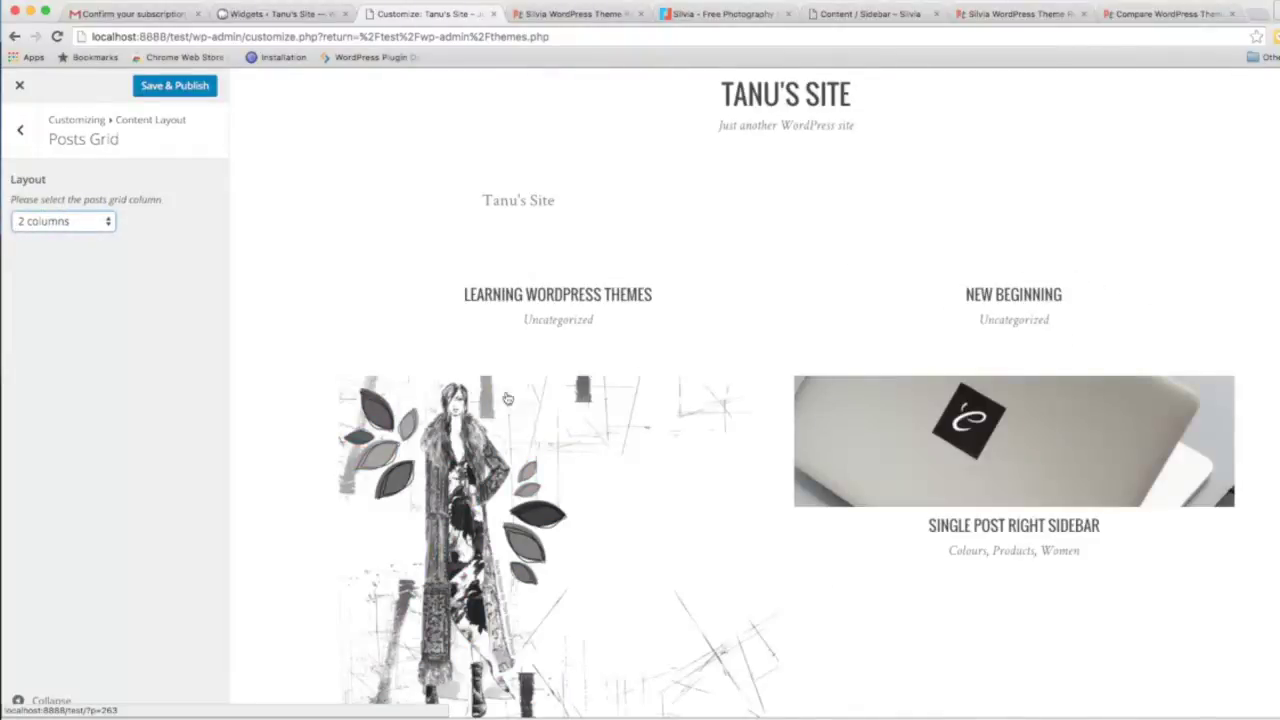
scroll(886, 428, down, 10)
scroll(886, 428, up, 10)
click(24, 140)
click(160, 222)
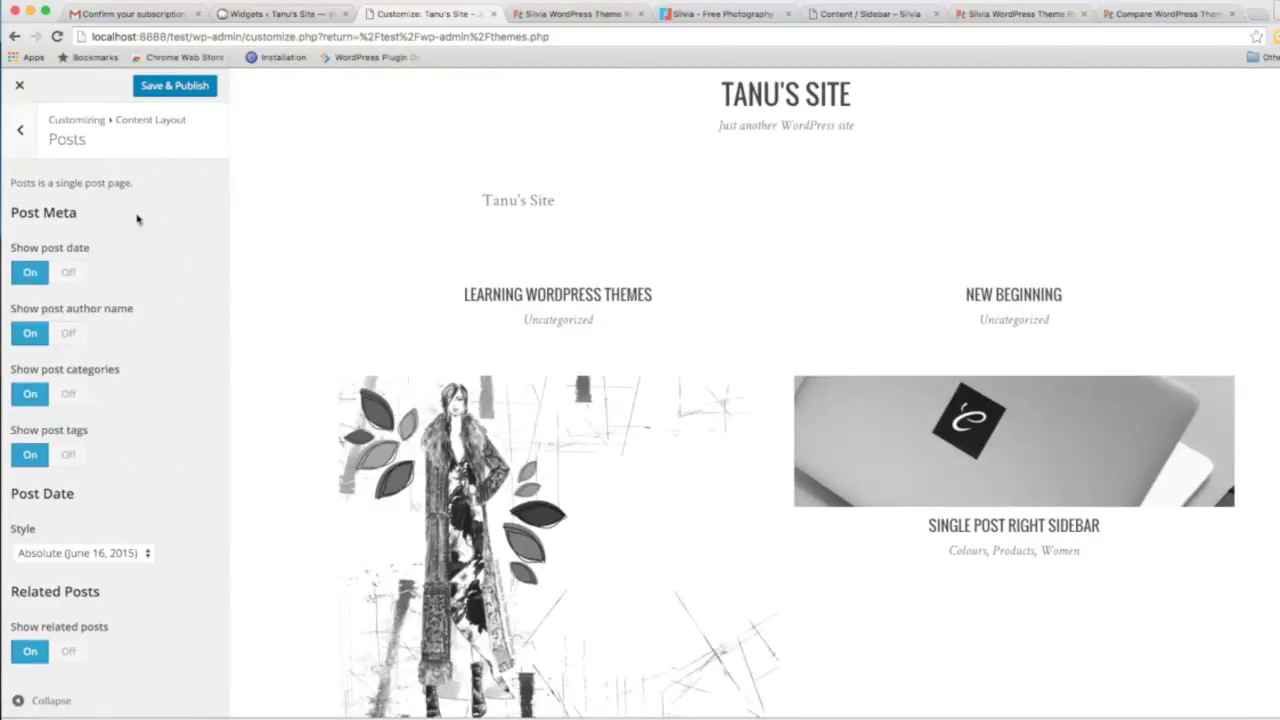
Confirm Silvia's Page settings keep the page title shown, then exit to the Themes list.
scroll(129, 275, down, 1)
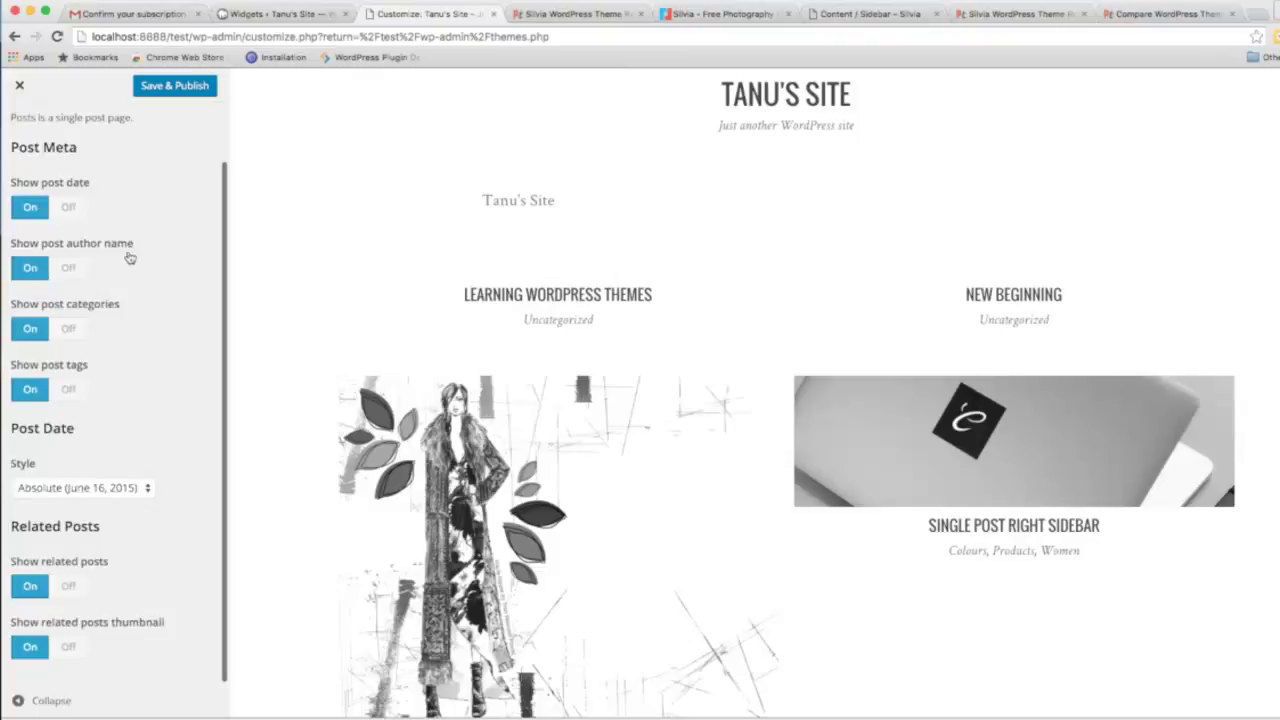
scroll(129, 259, up, 1)
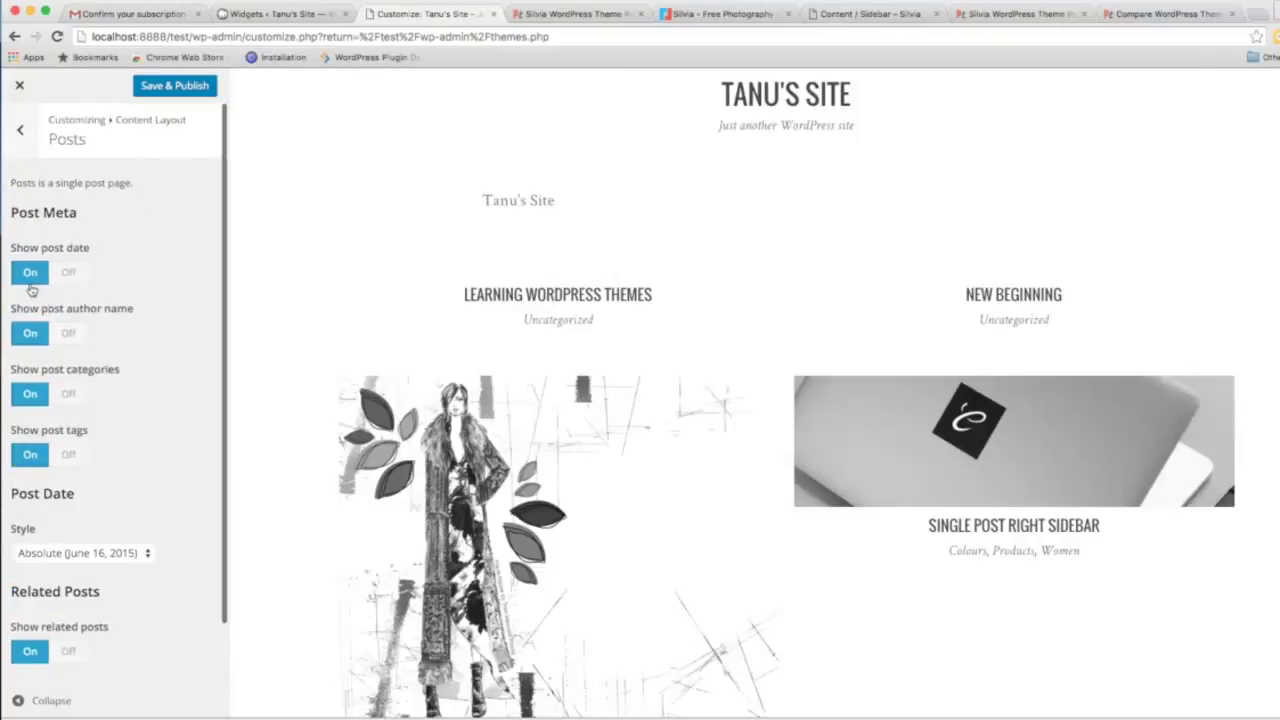
scroll(40, 300, down, 1)
scroll(24, 163, up, 1)
click(20, 130)
click(160, 252)
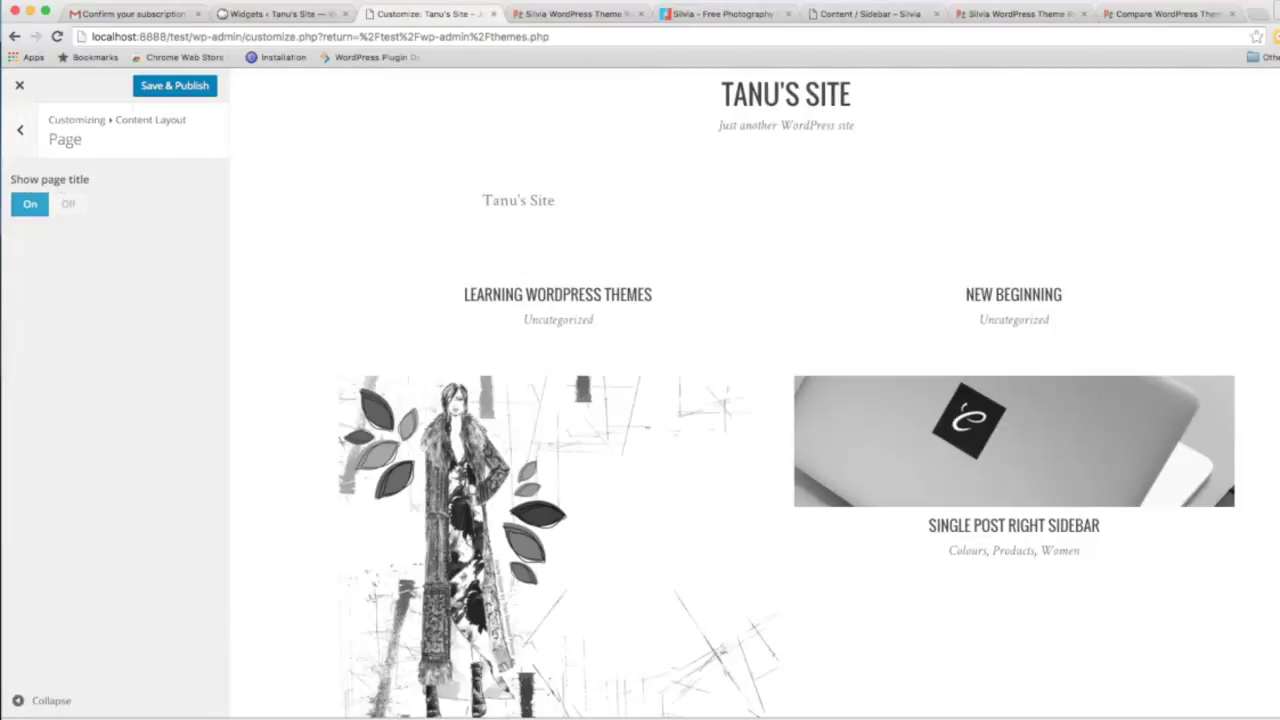
click(33, 152)
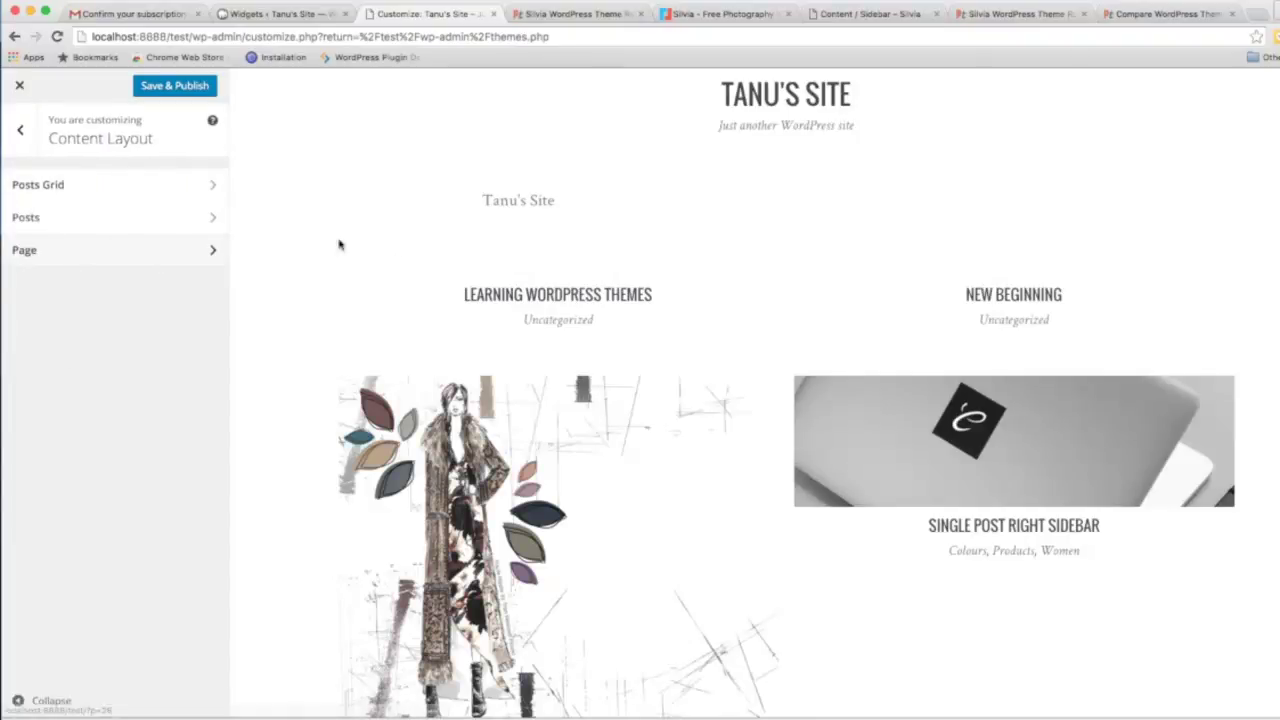
click(19, 131)
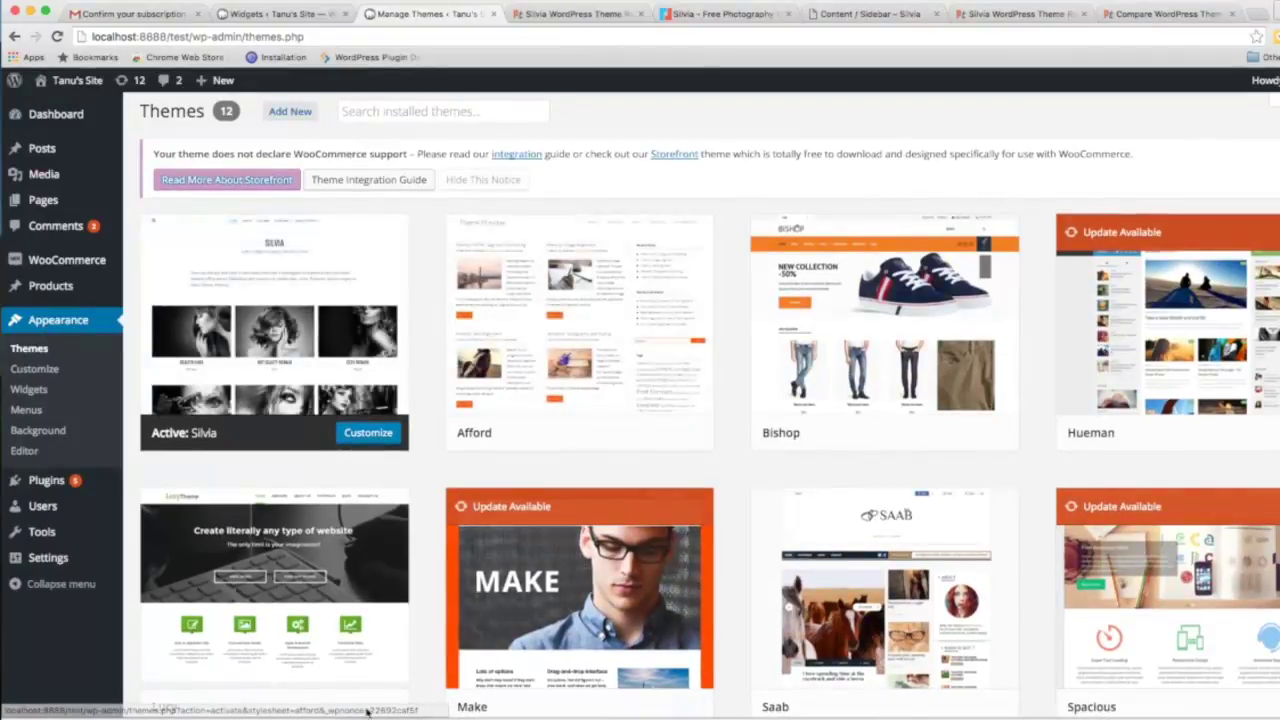
Load purposethemes.com in a new browser tab.
mouse_move(660, 300)
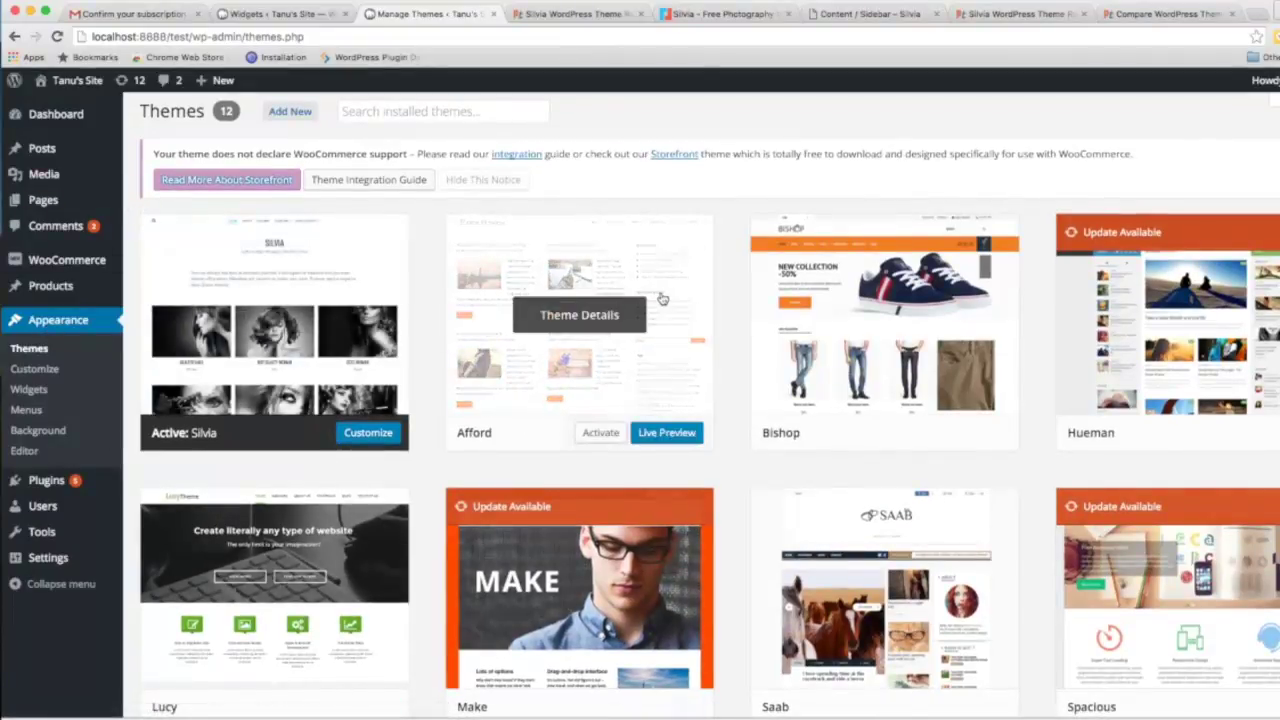
key(super+t)
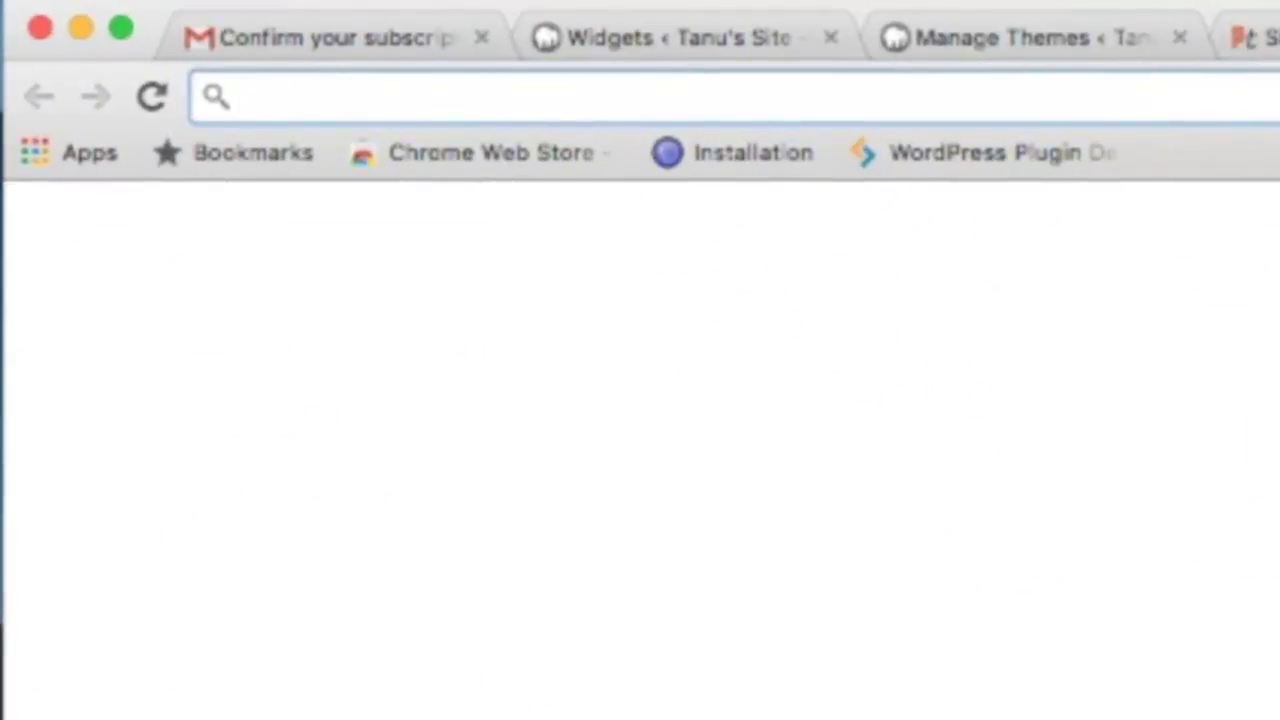
text(purposethemes.com)
key(Return)
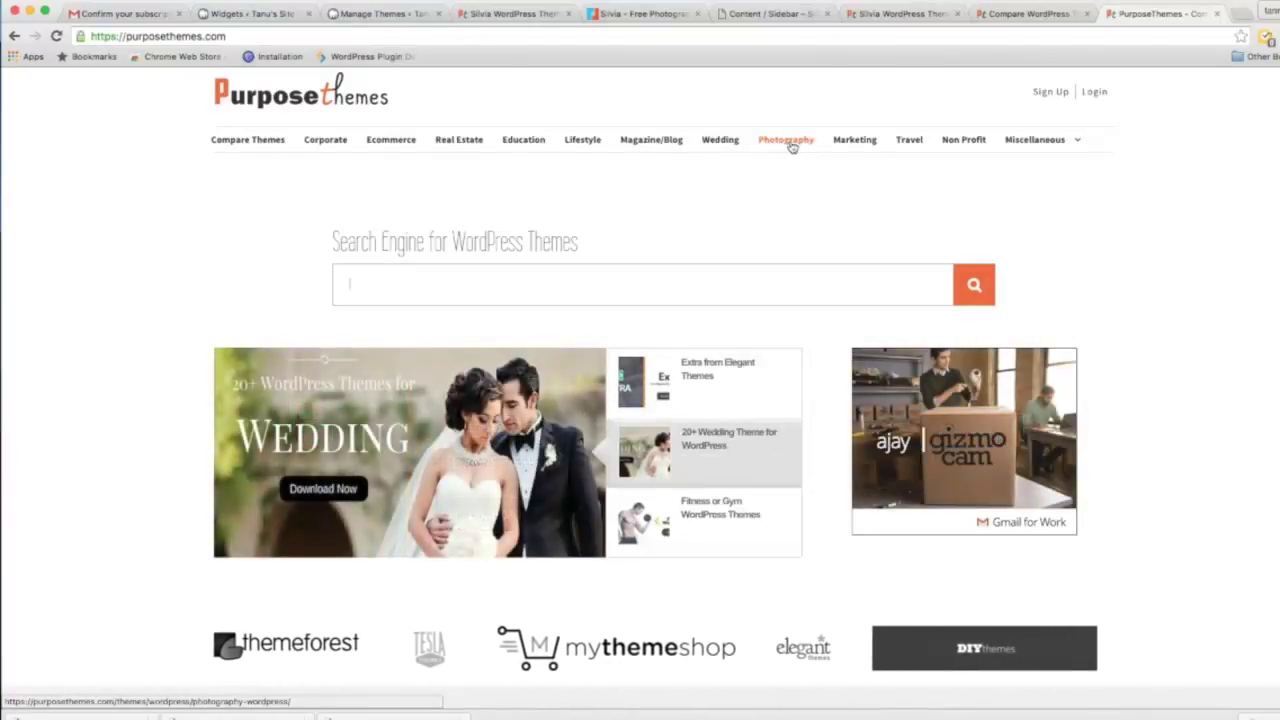
Open the Photography theme category on PurposeThemes.
click(795, 145)
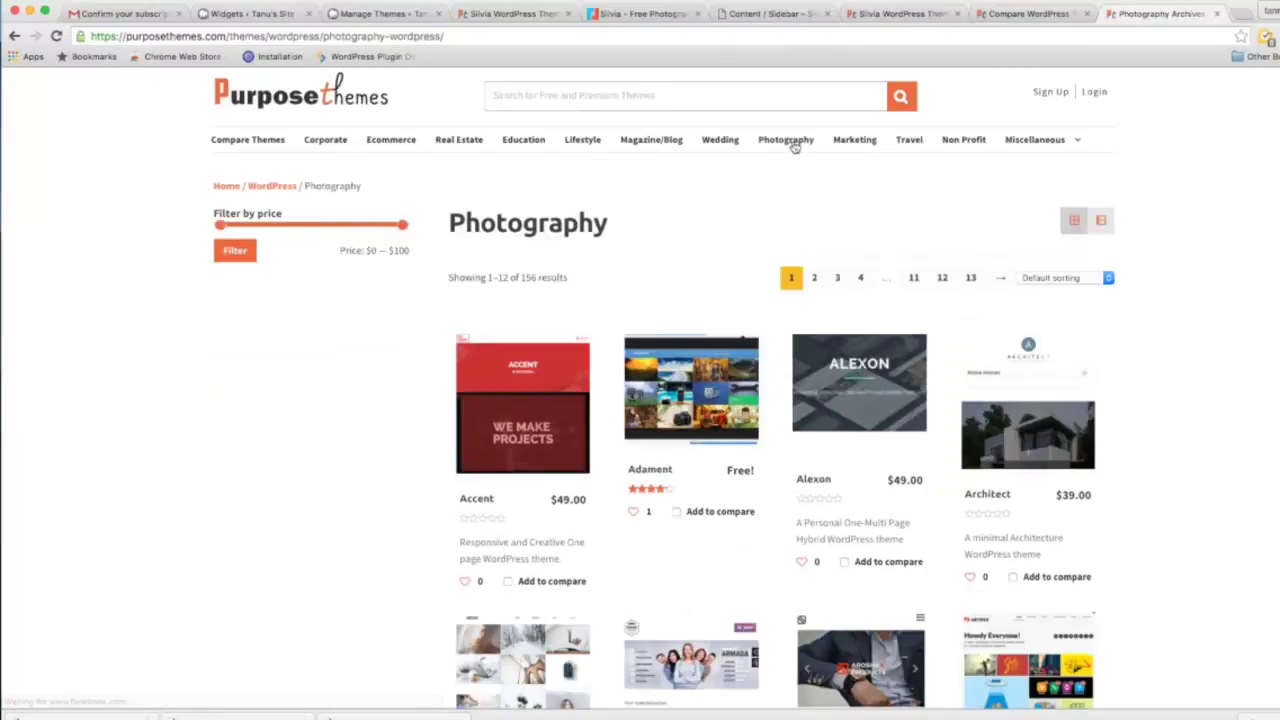
scroll(840, 437, down, 2)
scroll(797, 357, up, 2)
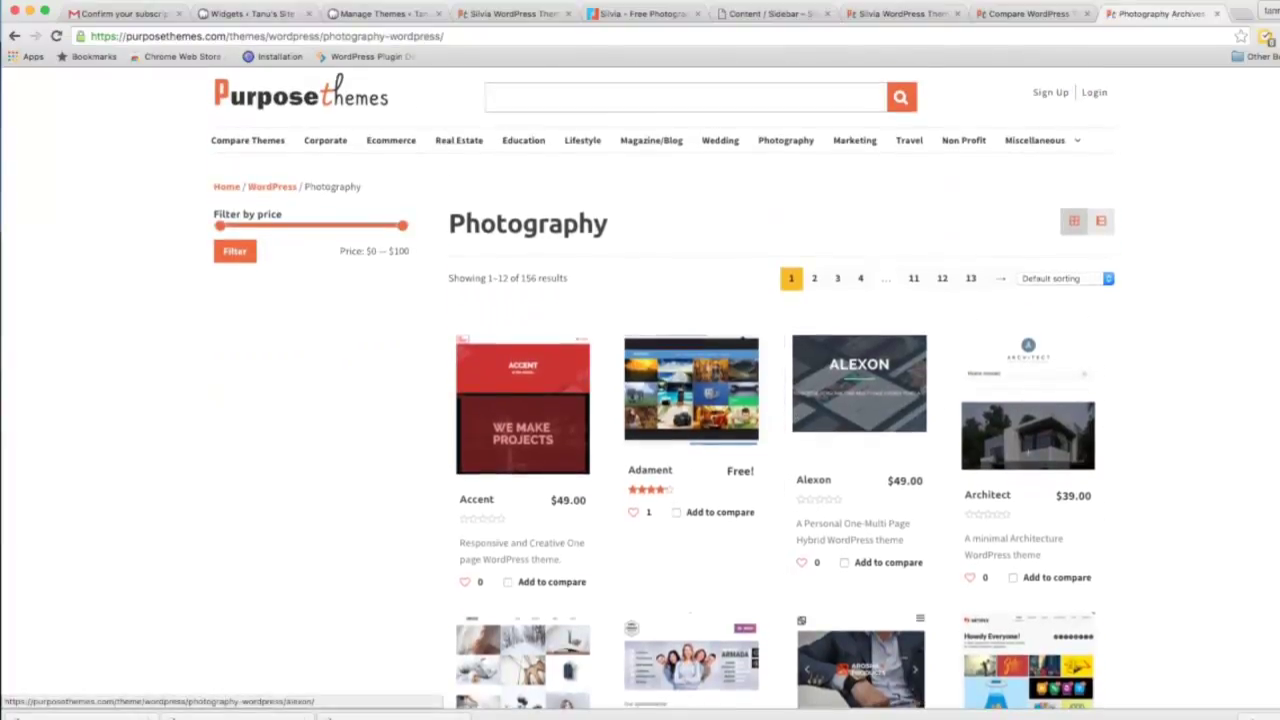
Filter the price range to $0–$0, narrowing 156 photography themes to 18 free ones.
drag(402, 225, 205, 225)
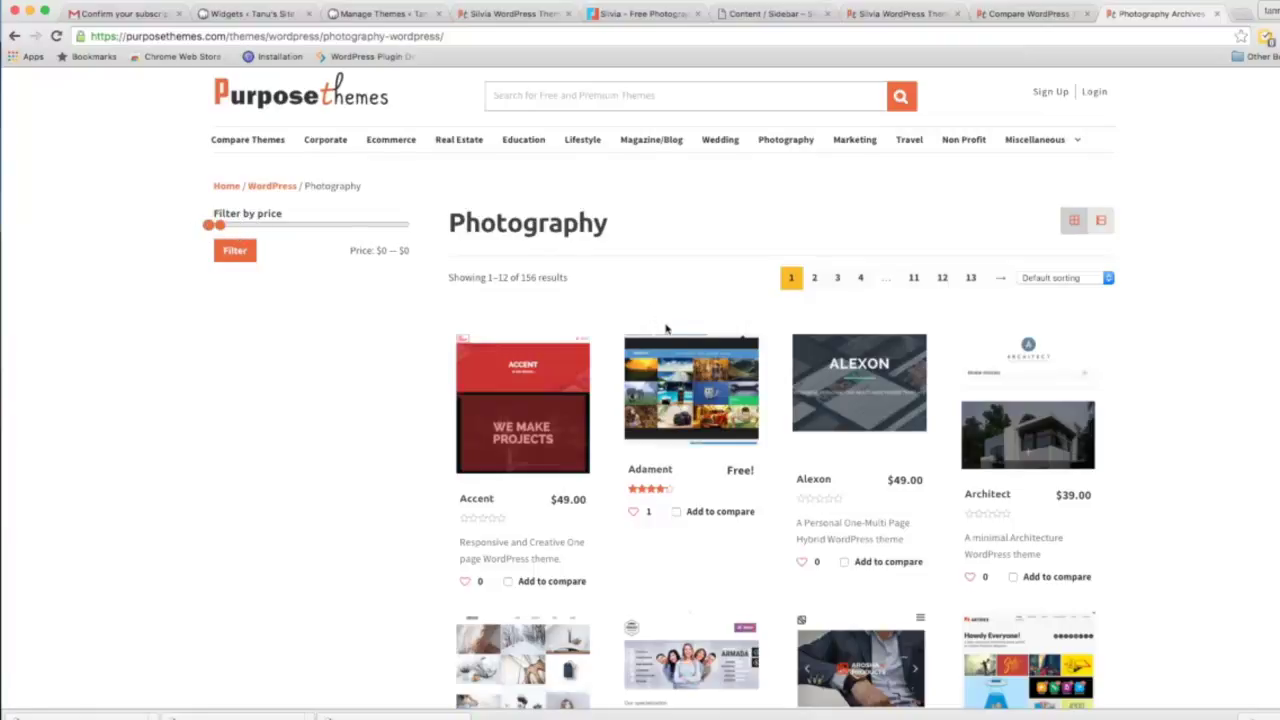
click(222, 252)
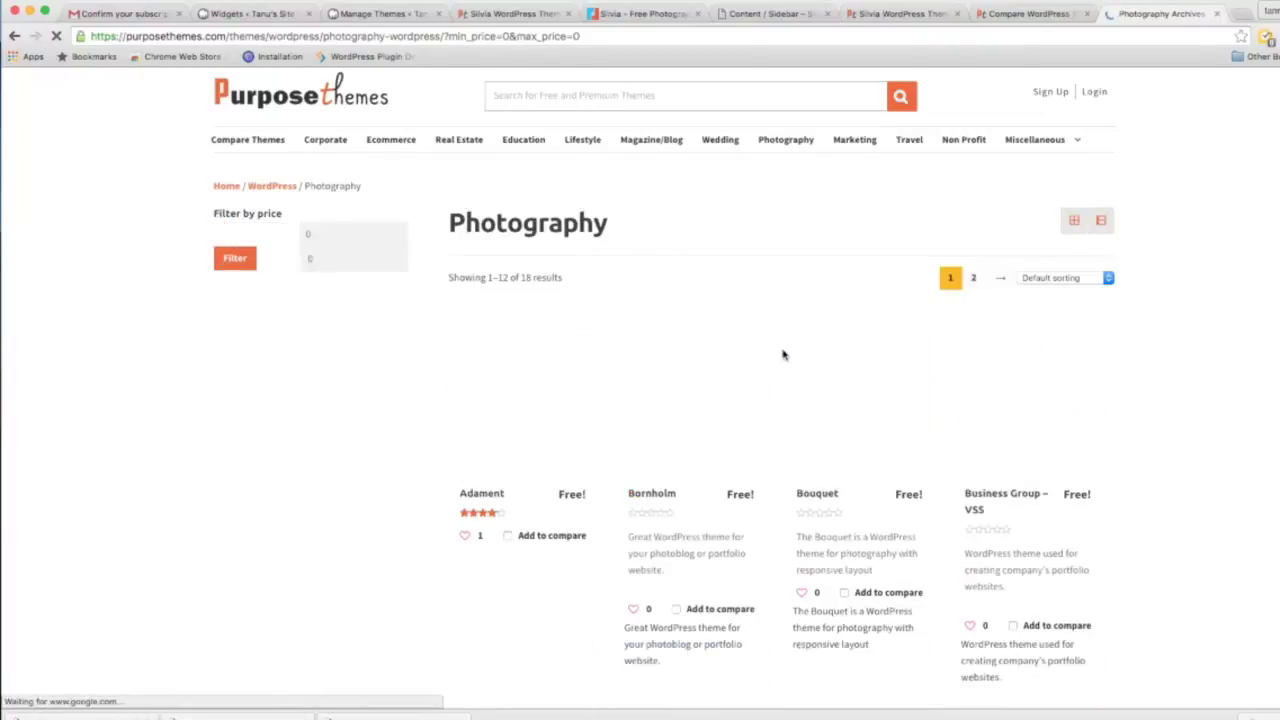
scroll(785, 360, down, 5)
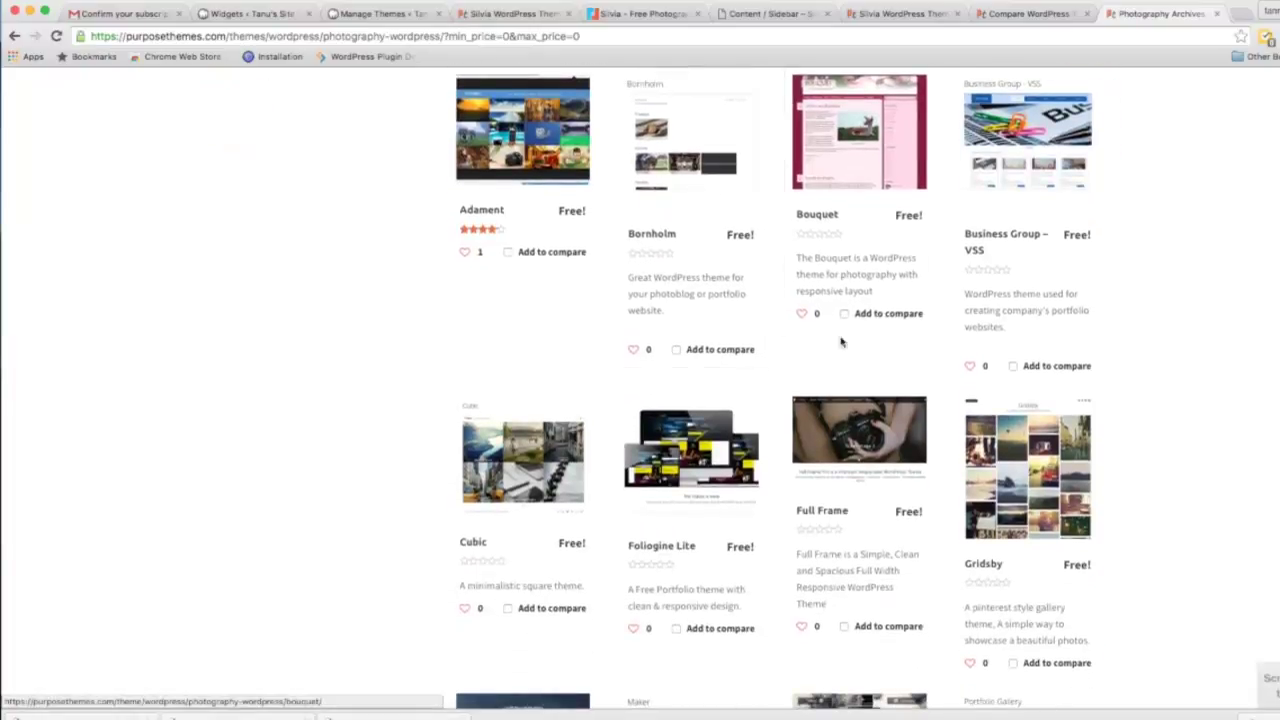
scroll(840, 340, down, 3)
scroll(826, 363, up, 5)
scroll(824, 366, up, 2)
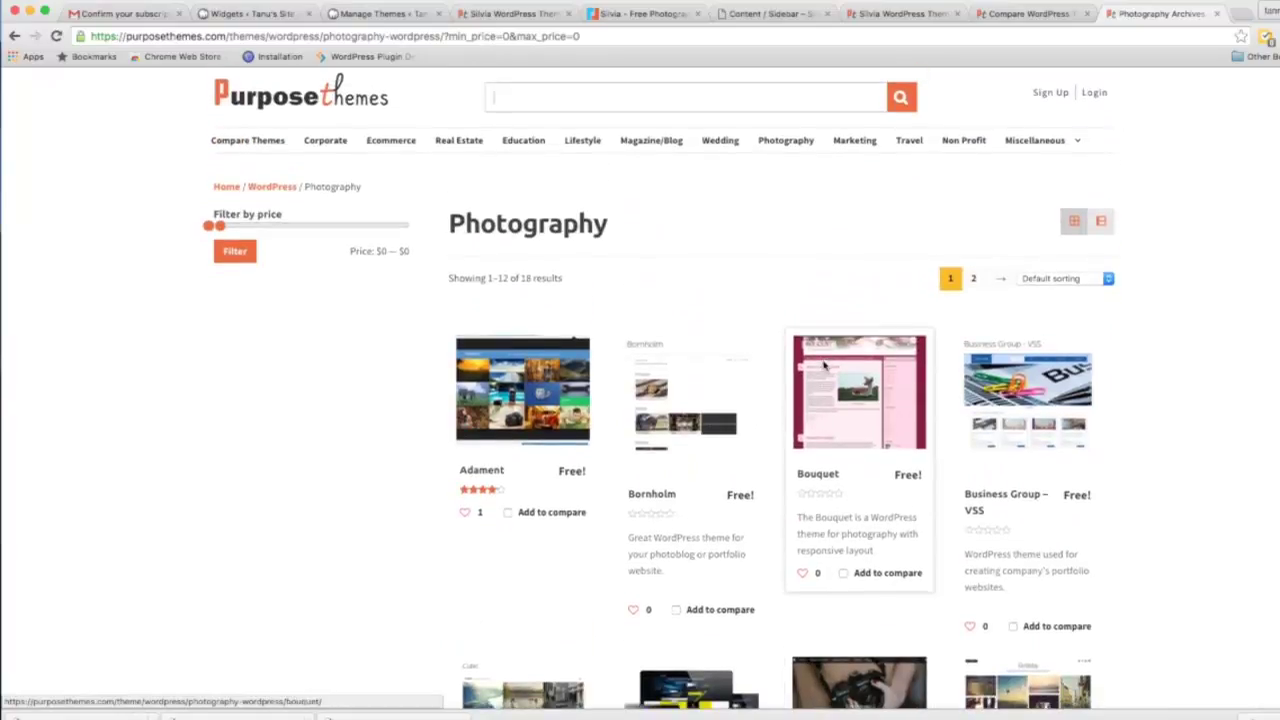
scroll(824, 366, down, 10)
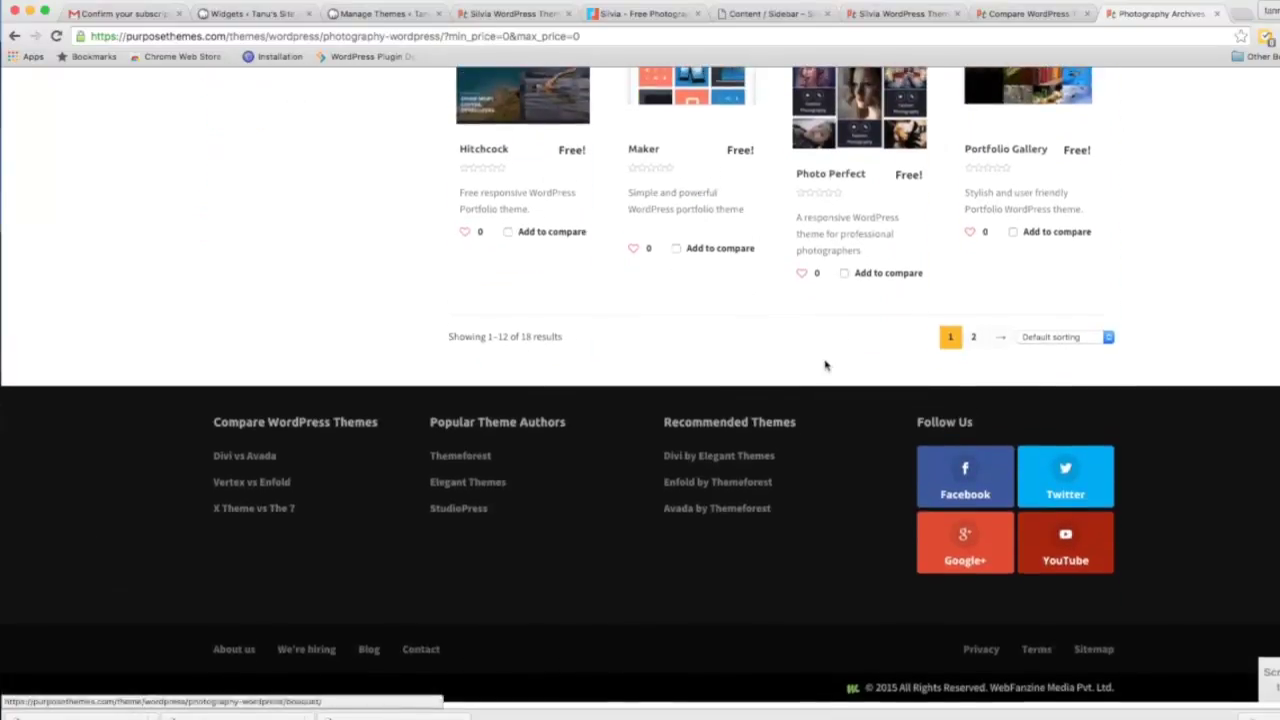
scroll(826, 366, up, 9)
scroll(926, 252, up, 1)
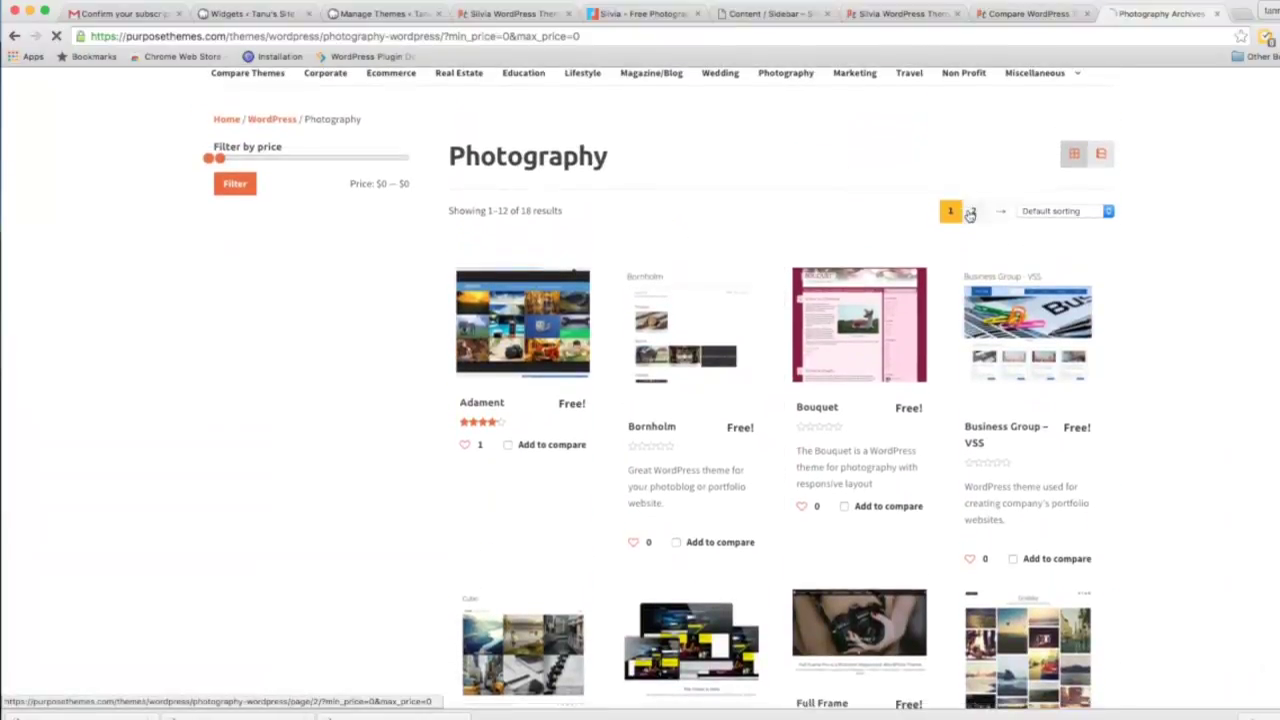
On page 2, add Resi, Rokophoto-lite, Silvia and SKT white to the comparison.
click(970, 212)
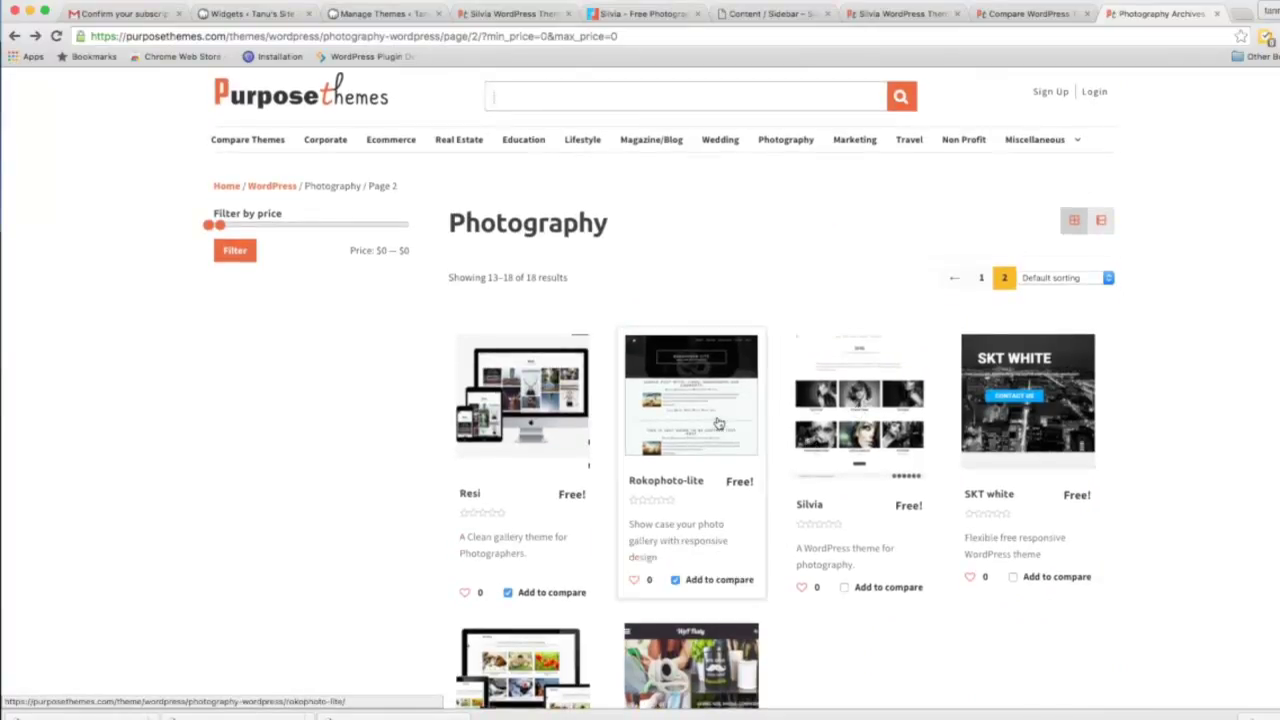
click(508, 592)
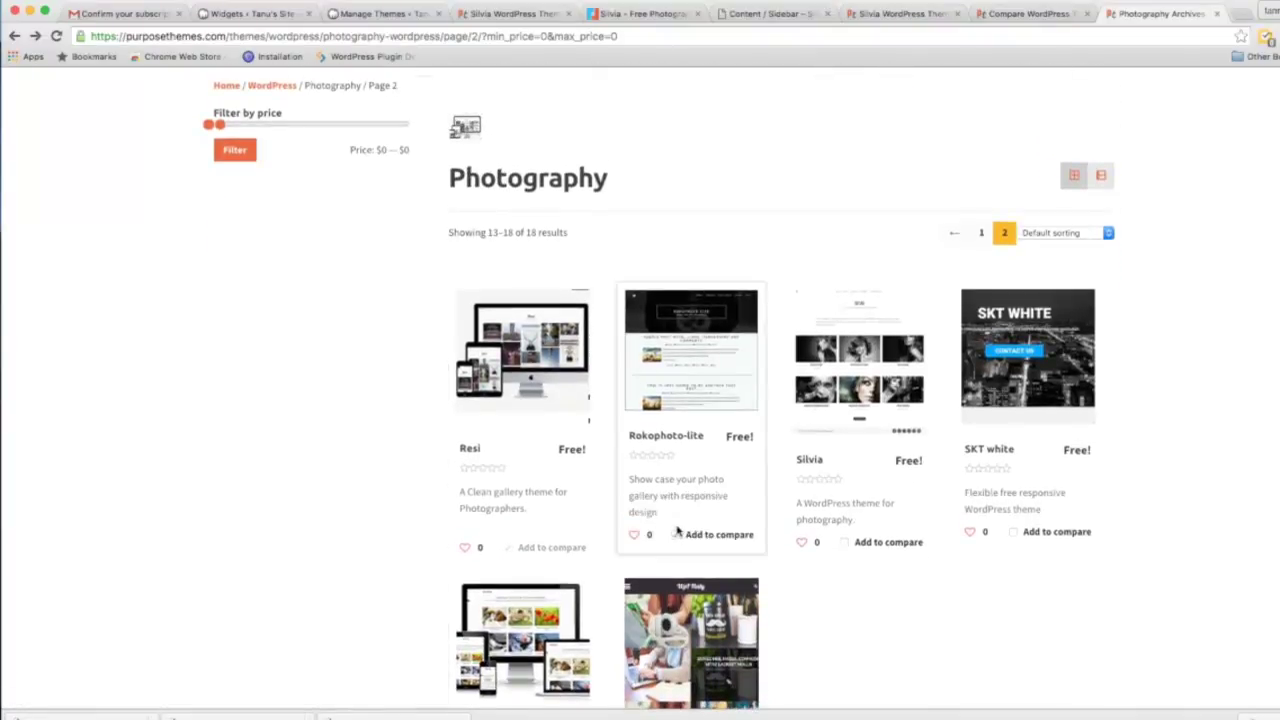
click(676, 537)
click(675, 551)
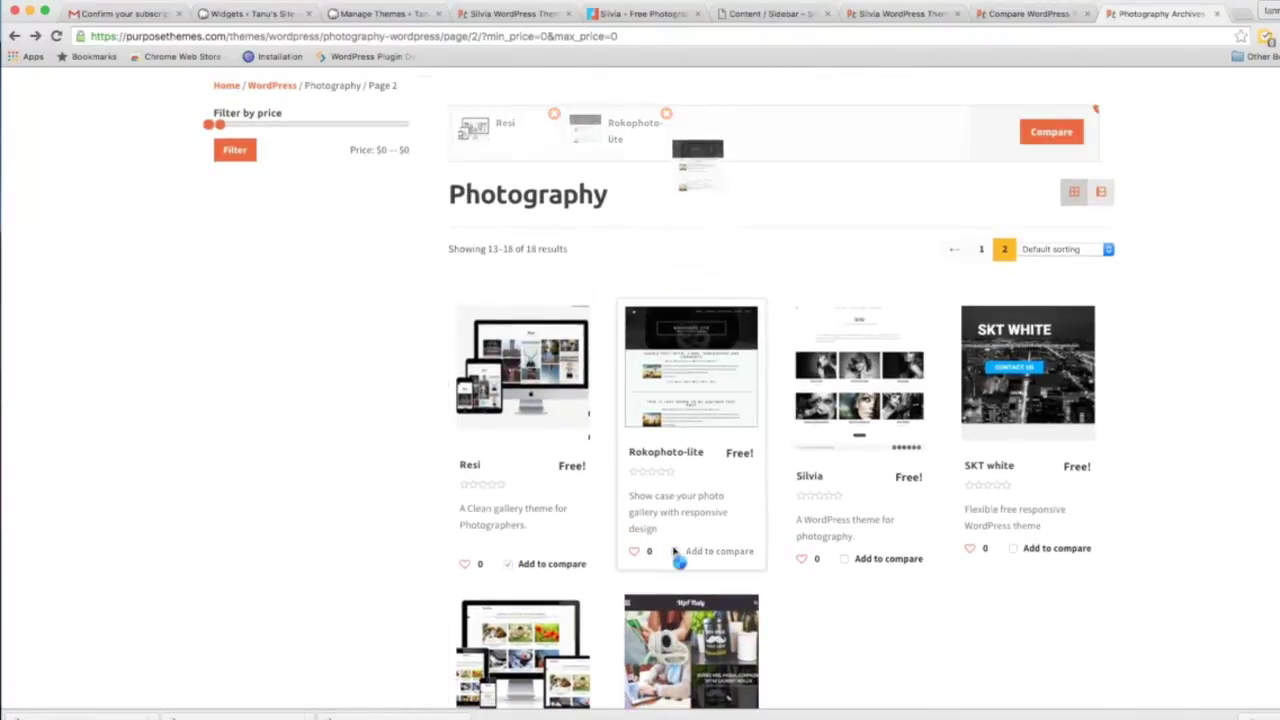
click(844, 559)
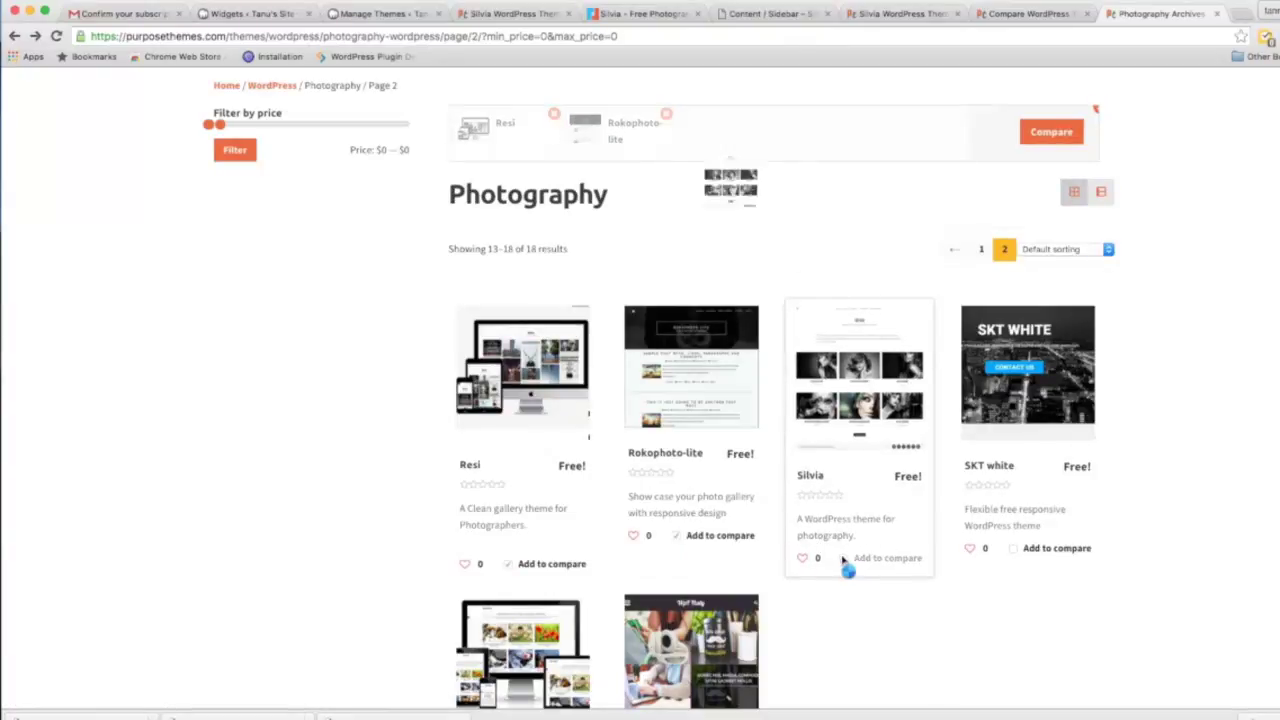
click(1012, 550)
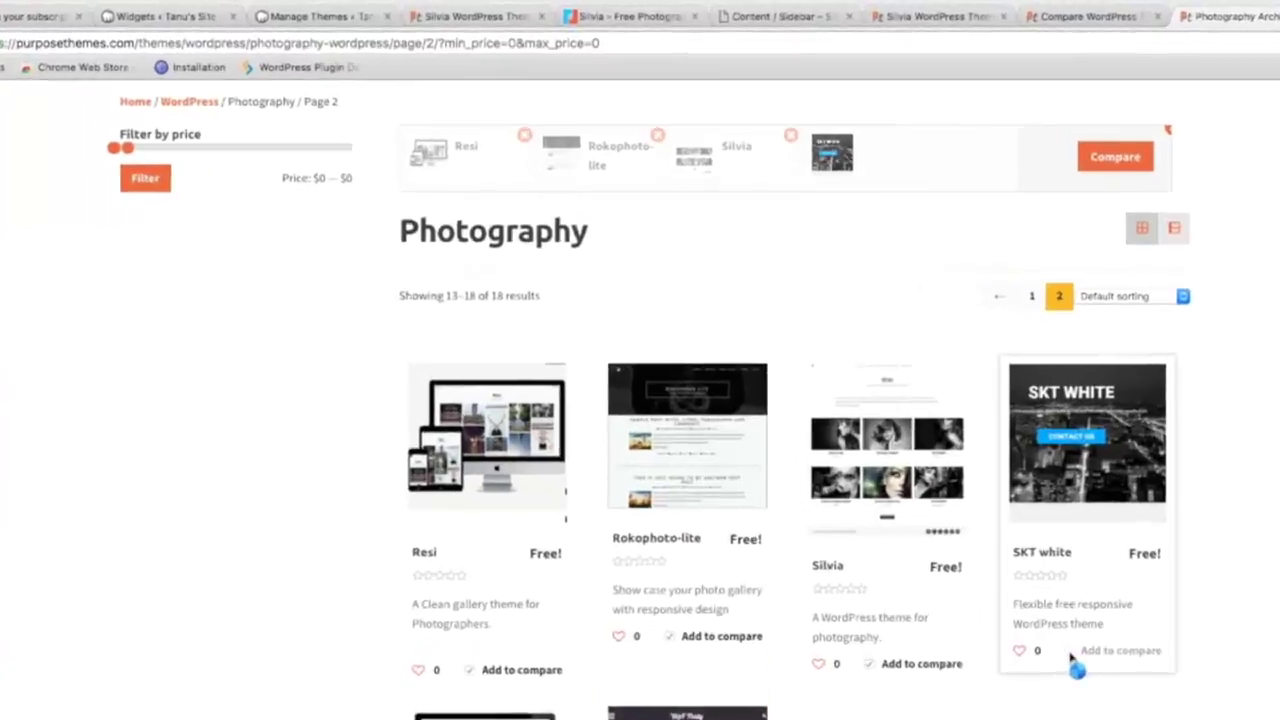
scroll(1064, 229, up, 3)
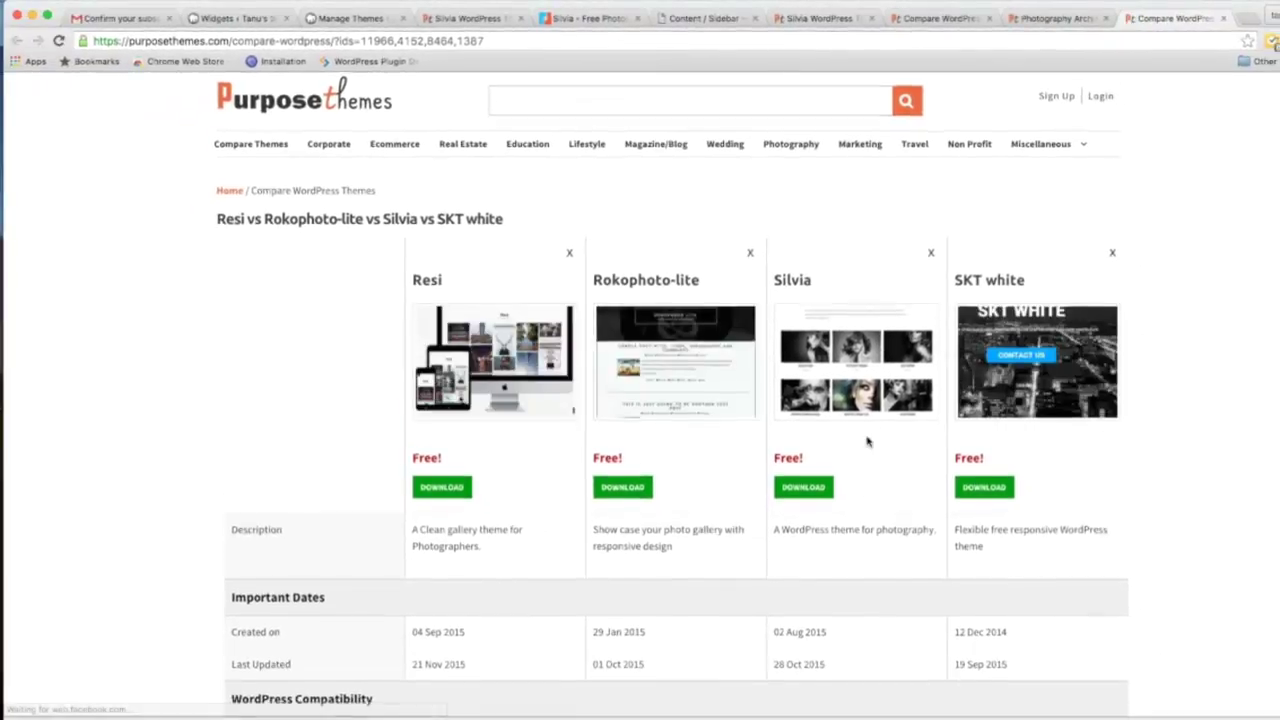
Scroll through the four-theme comparison table of previews, creation dates, support and pricing.
scroll(867, 441, down, 15)
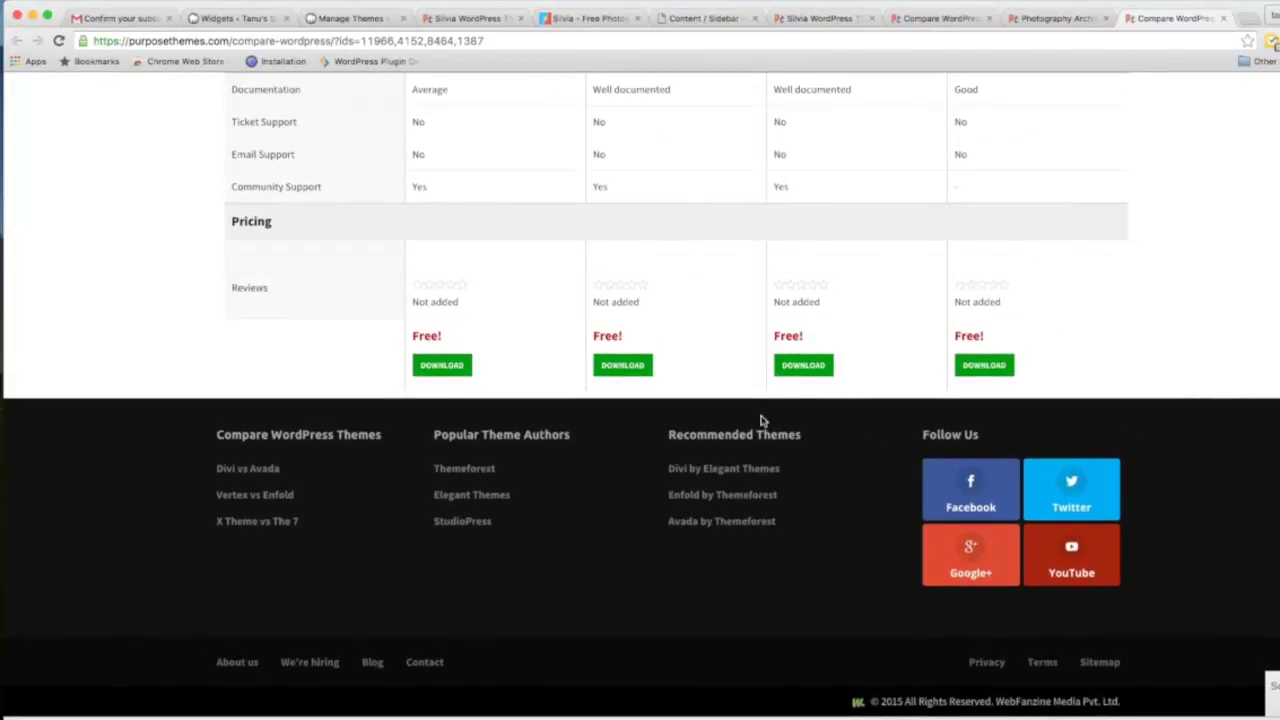
scroll(852, 298, up, 15)
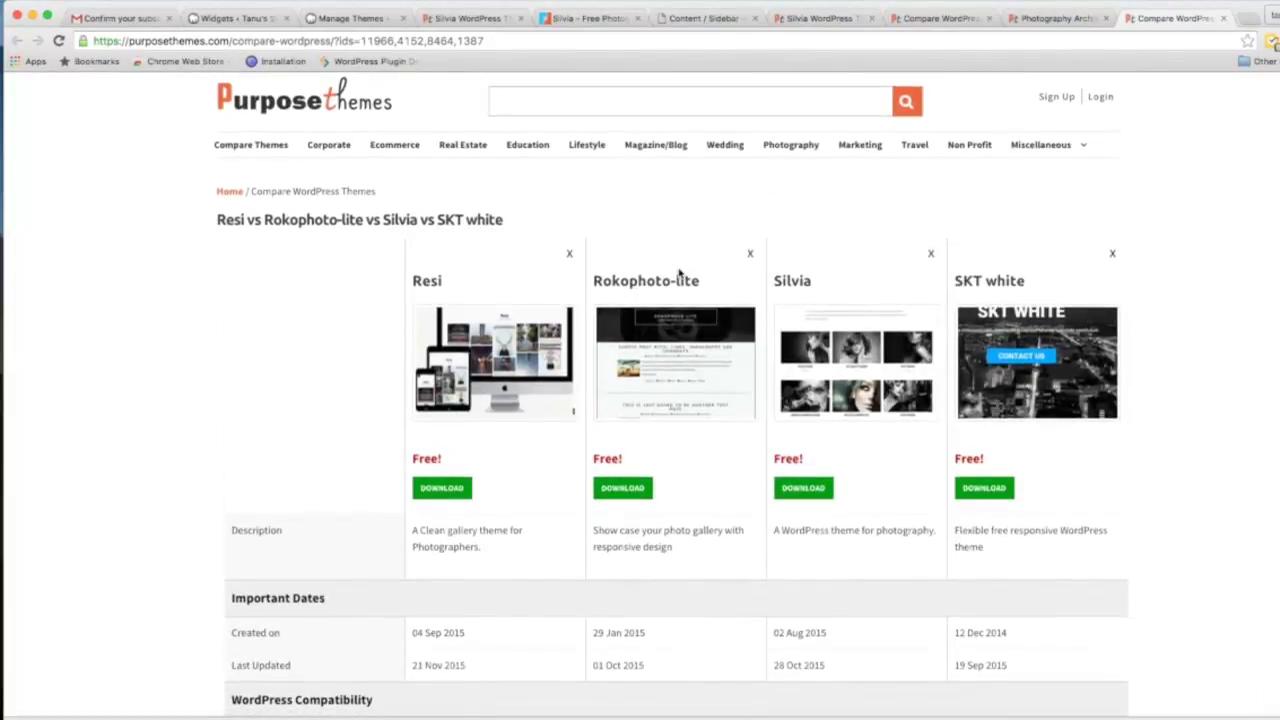